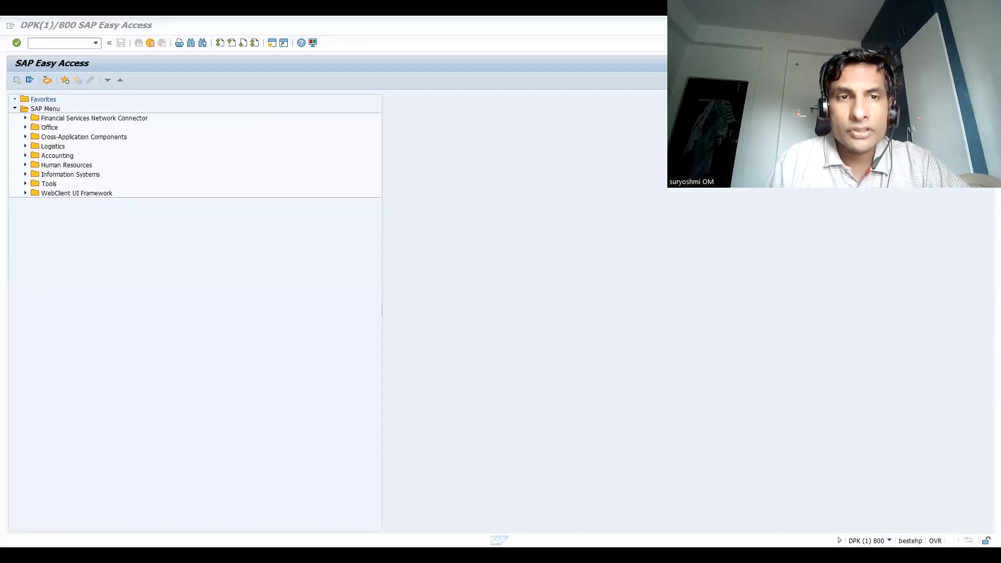
# Step: Switch to the Udemy course list, return to page 1 and scroll through the course grid
pyautogui.hotkey('alt', 'Tab')
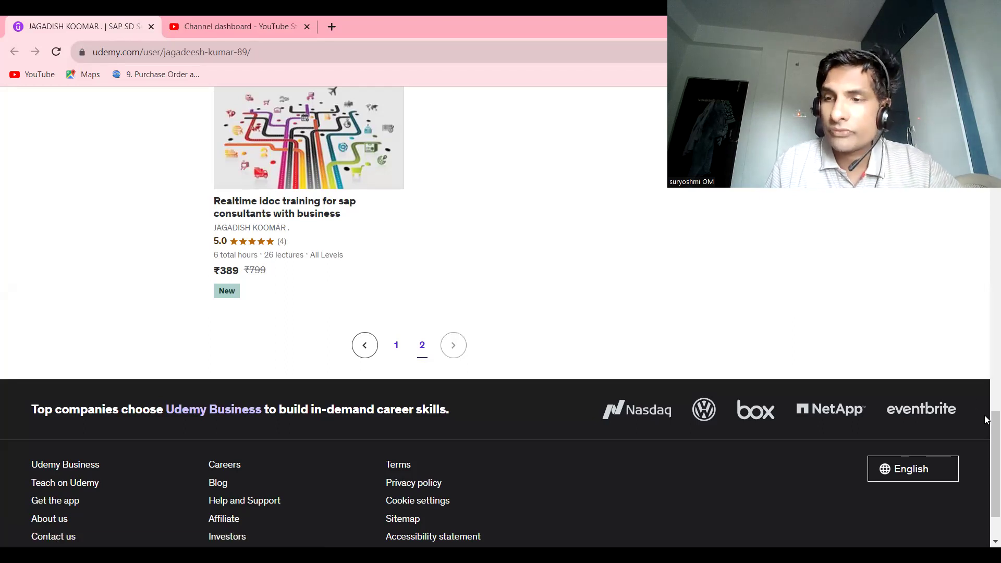
pyautogui.scroll(1, 986, 420)
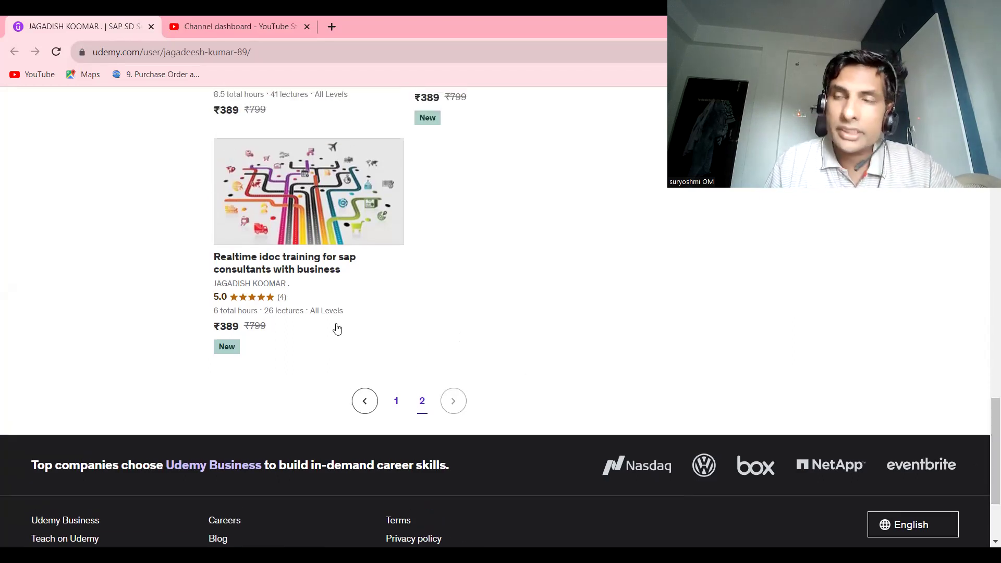
pyautogui.scroll(1, 987, 435)
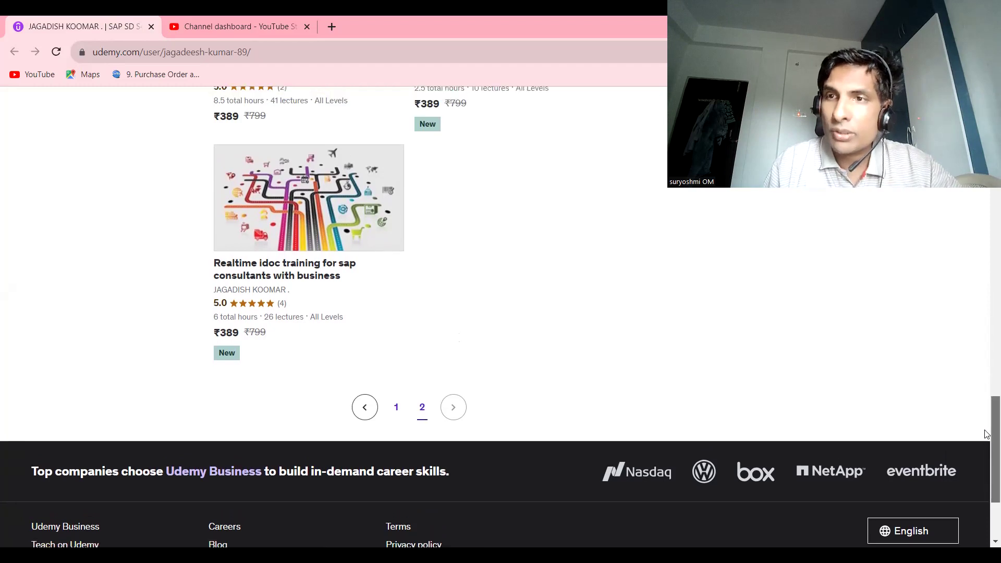
pyautogui.moveTo(987, 434); pyautogui.dragTo(984, 517)
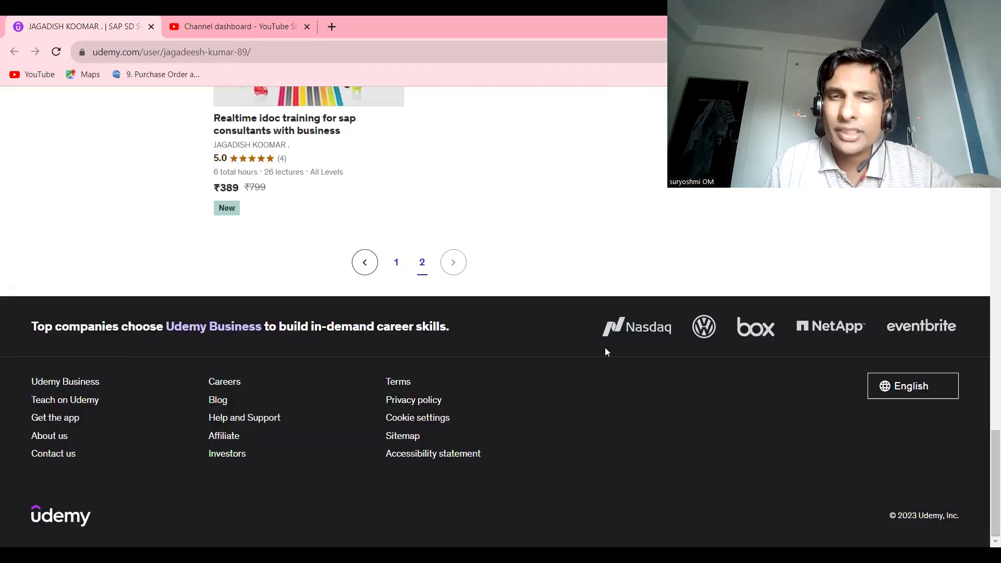
pyautogui.click(396, 263)
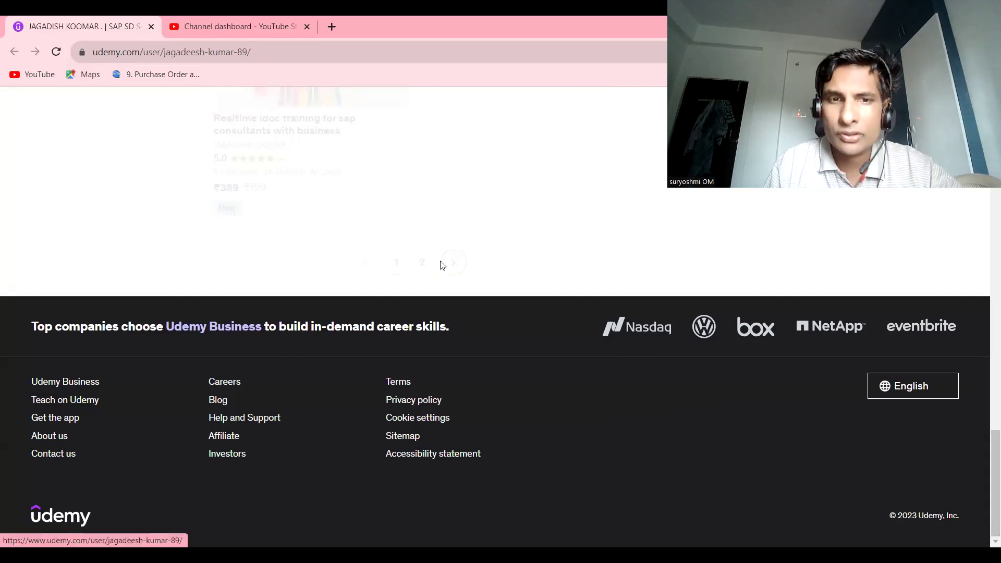
pyautogui.moveTo(984, 451); pyautogui.dragTo(987, 247)
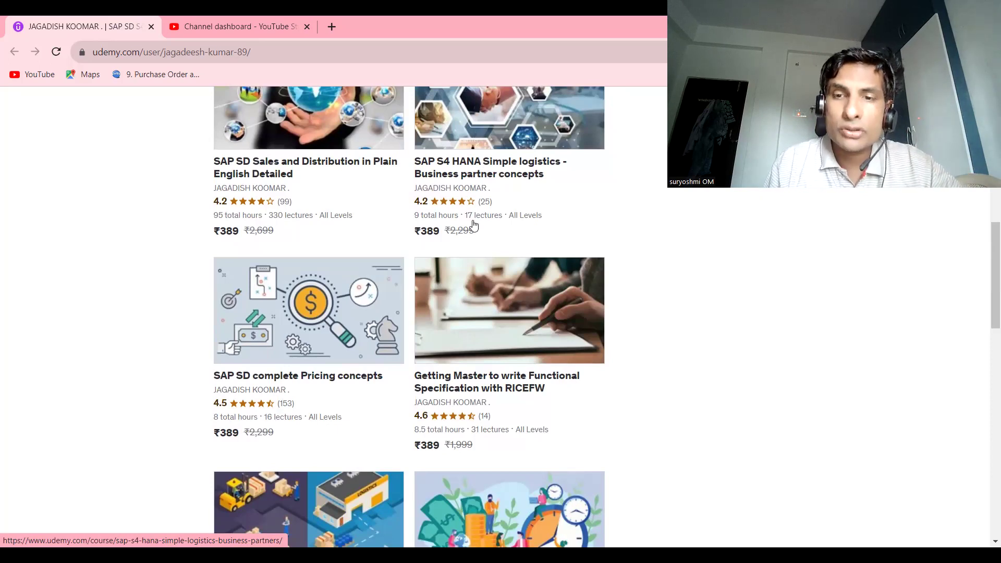
pyautogui.moveTo(986, 286); pyautogui.dragTo(969, 302)
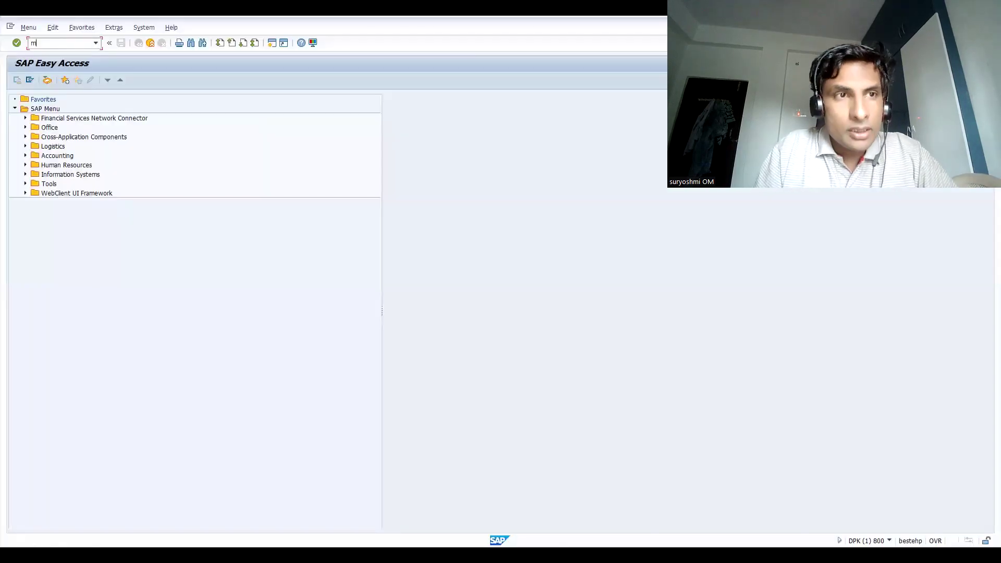
# Step: Start an ME21N order with the previously used vendor, purch. org P001 and purch. group 010
pyautogui.write('me21n')
pyautogui.press('Return')
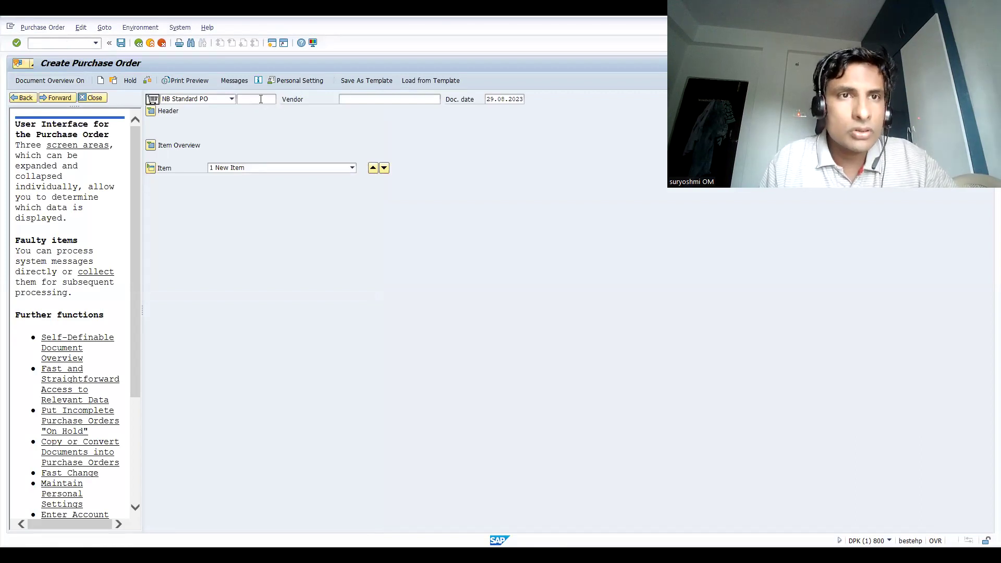
pyautogui.click(258, 98)
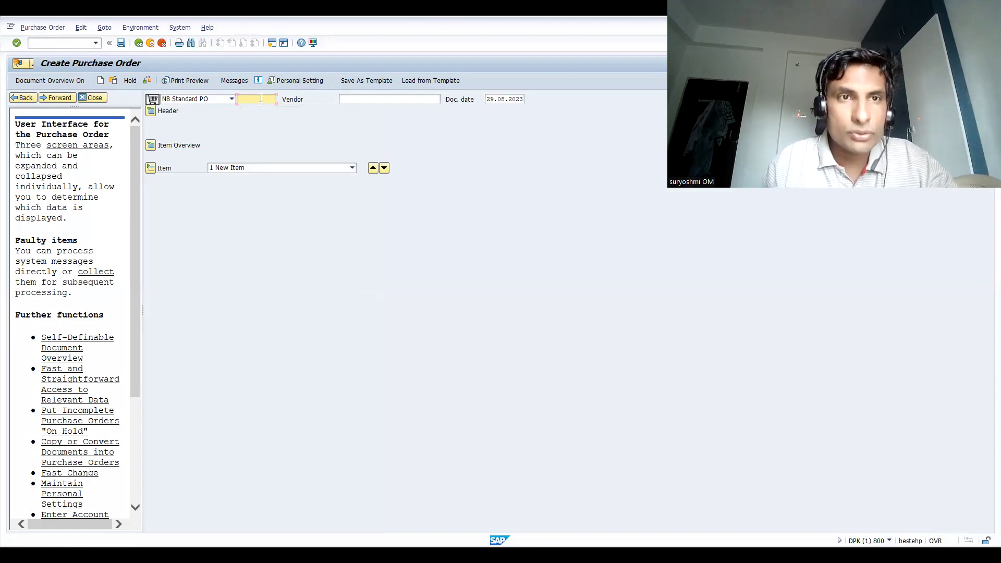
pyautogui.click(356, 100)
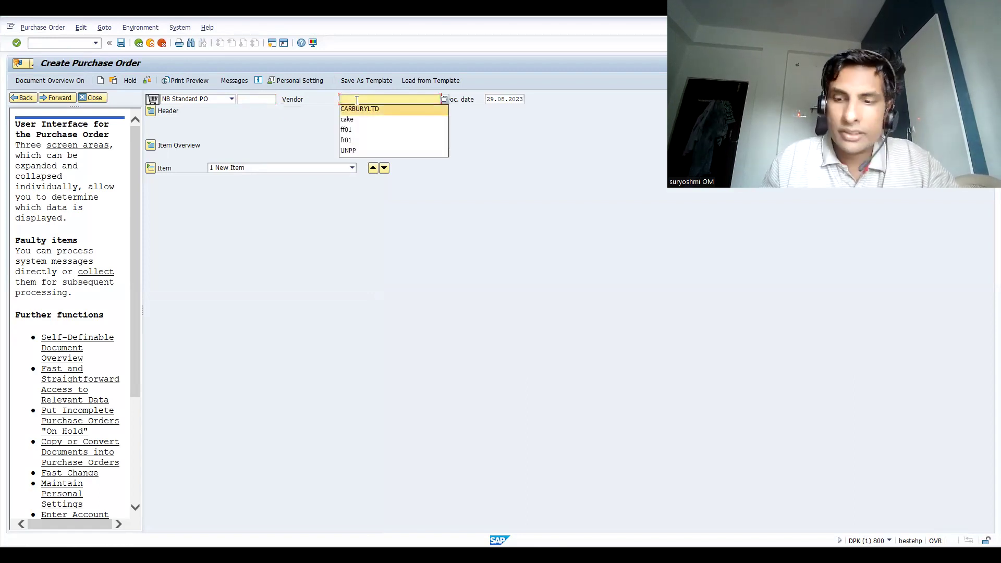
pyautogui.click(359, 109)
pyautogui.press('Return')
pyautogui.write('P001')
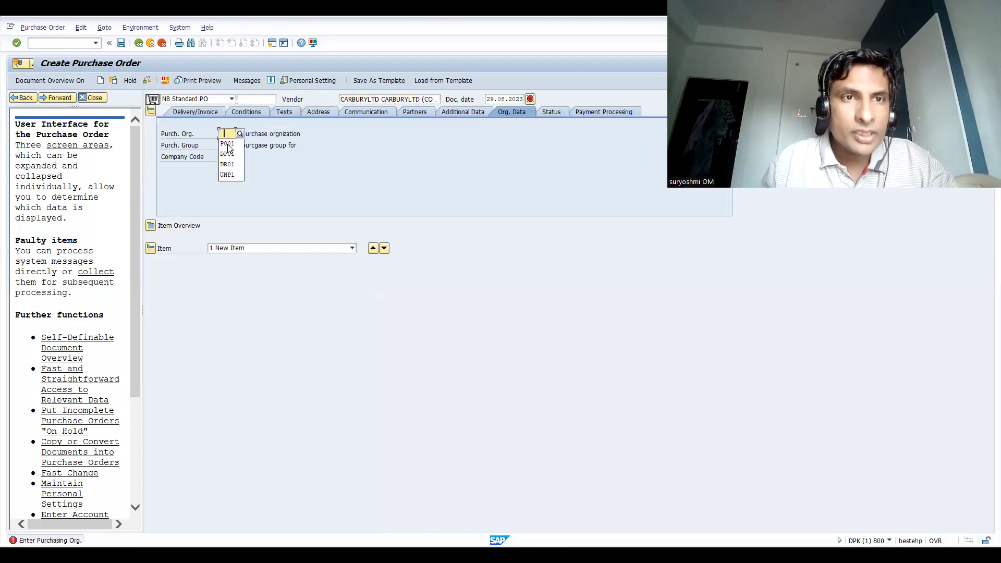
pyautogui.press('Return')
pyautogui.write('010')
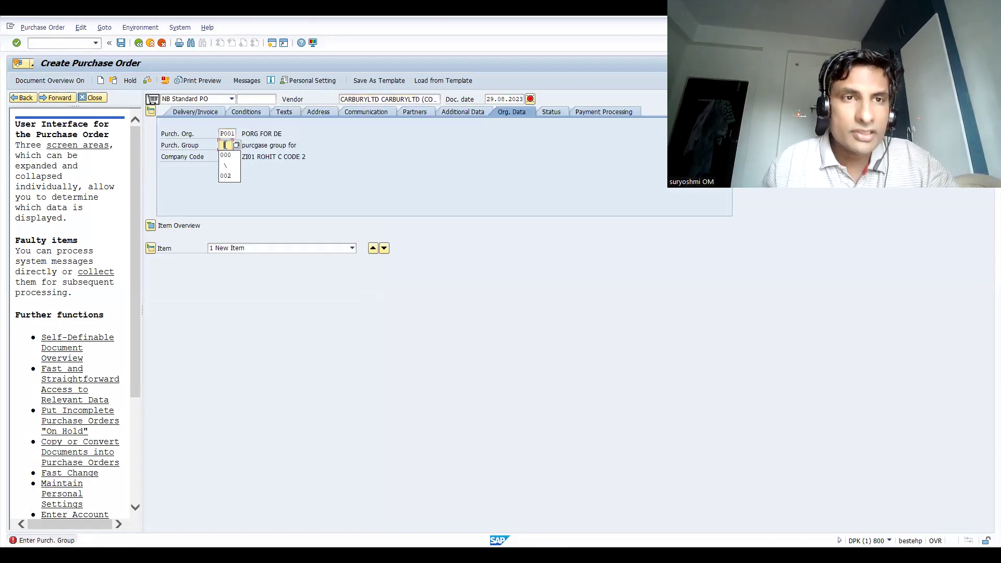
pyautogui.press('Return')
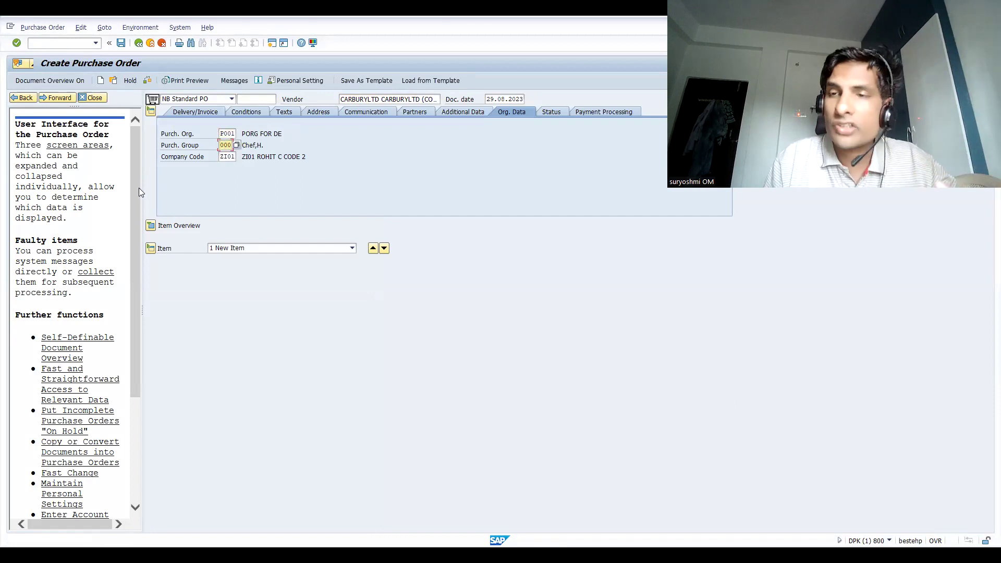
# Step: Add an item for material 50065644, quantity 10 at plant ZI01, and save the order
pyautogui.click(150, 227)
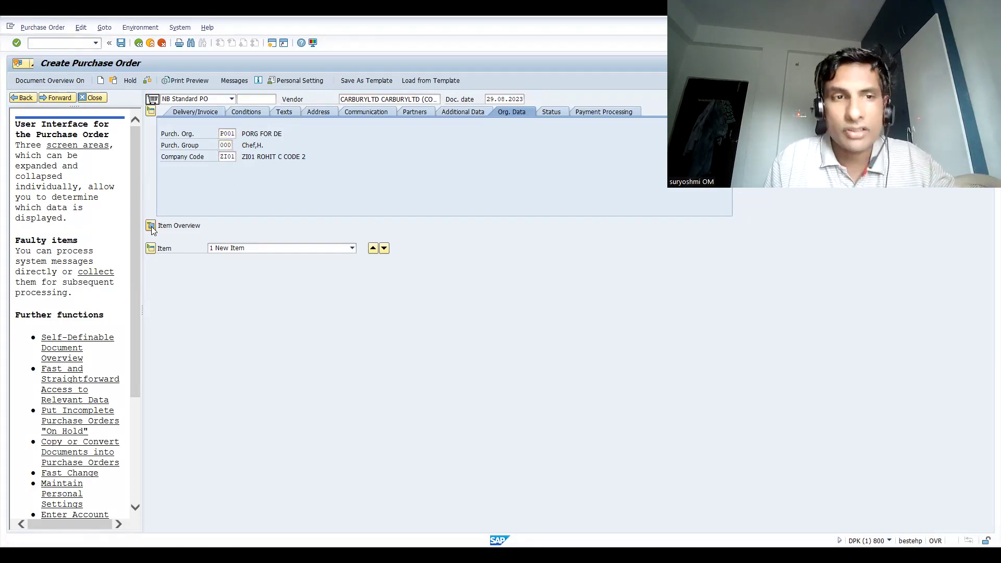
pyautogui.click(221, 236)
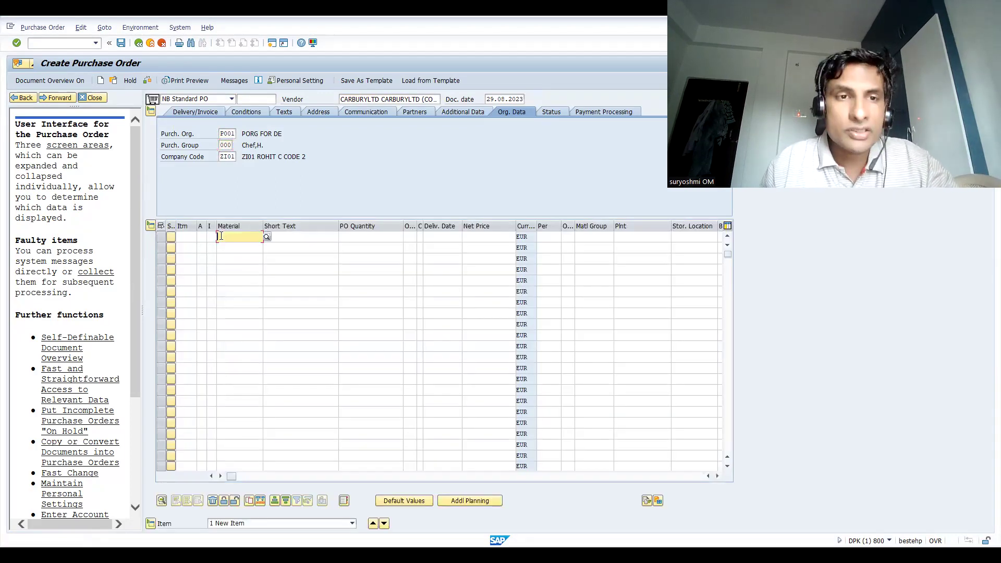
pyautogui.write('50065644')
pyautogui.press('Tab')
pyautogui.press('Tab')
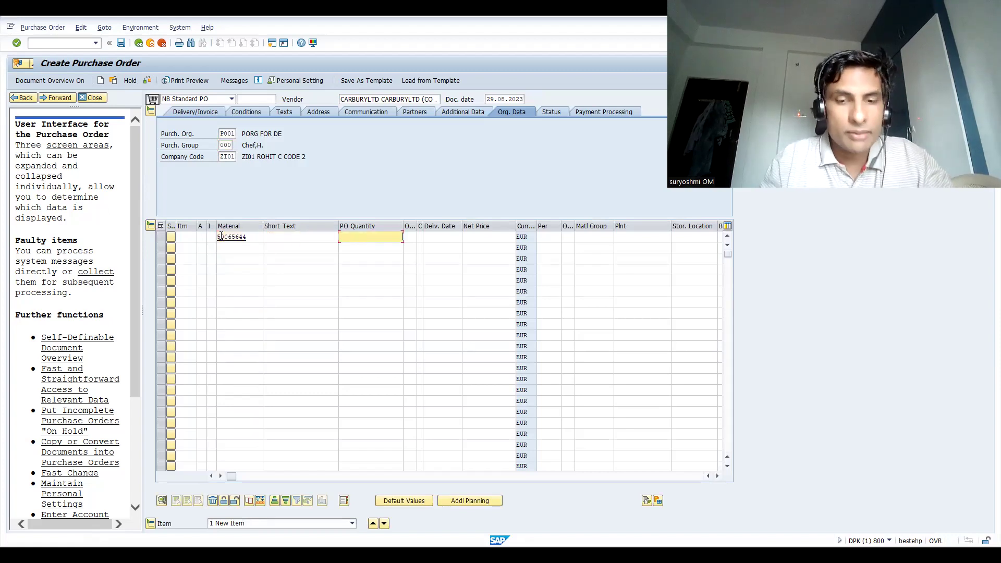
pyautogui.write('10')
pyautogui.press('Return')
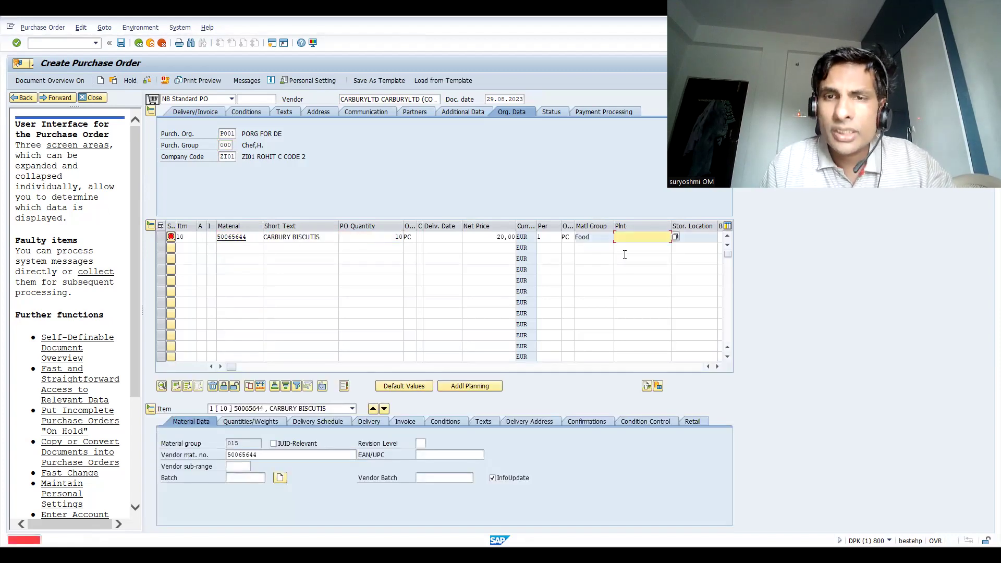
pyautogui.write('zi01')
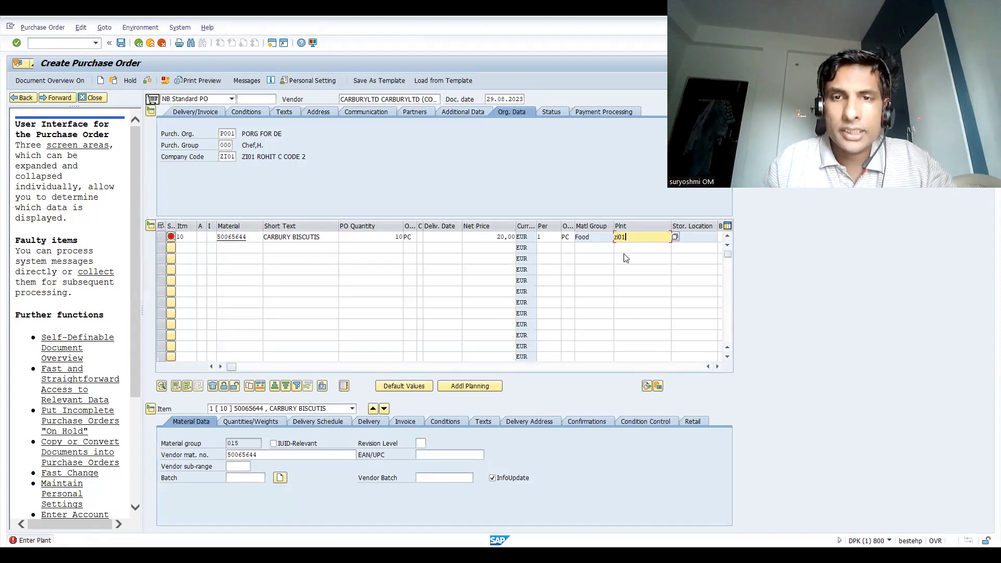
pyautogui.press('Return')
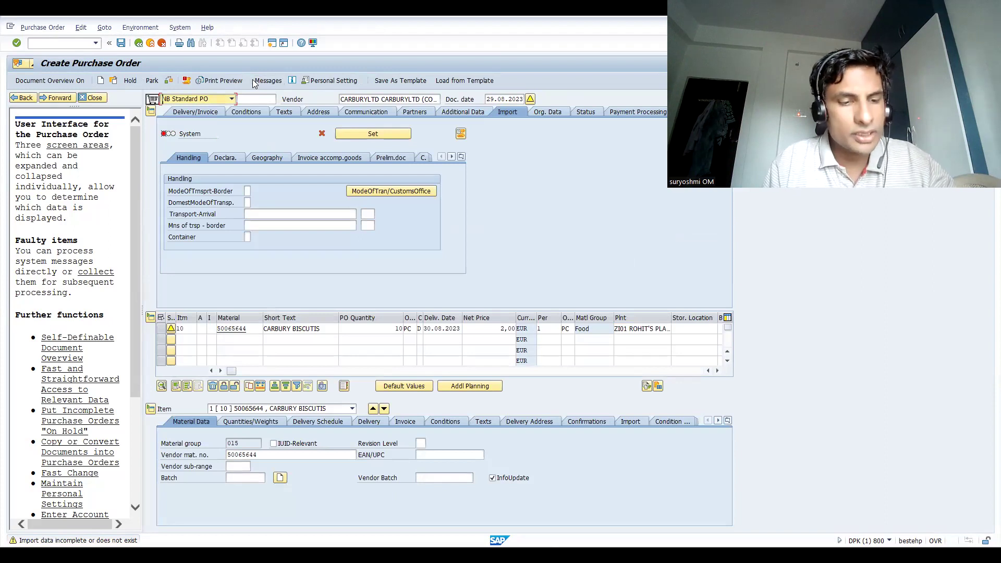
pyautogui.hotkey('ctrl', 's')
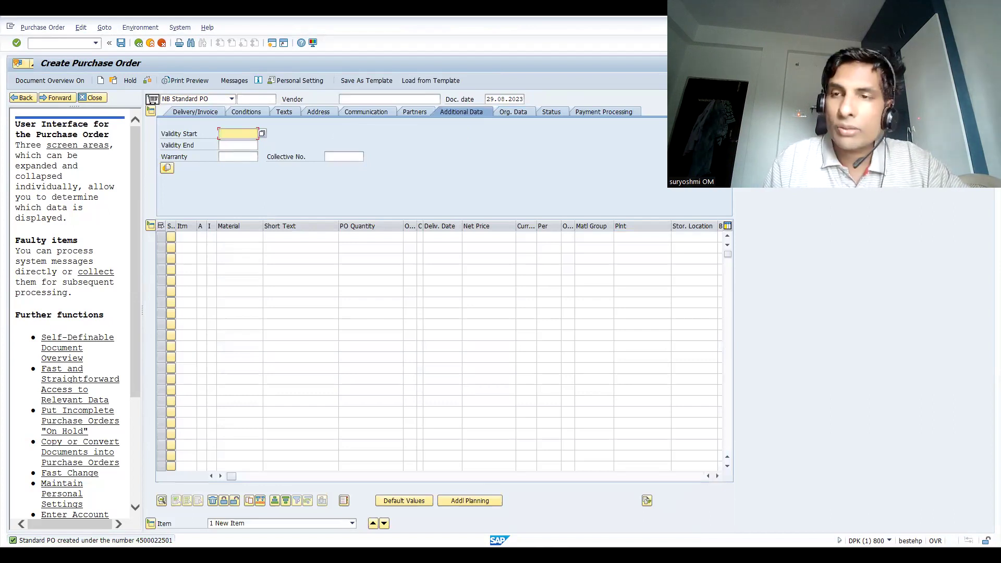
pyautogui.click(46, 42)
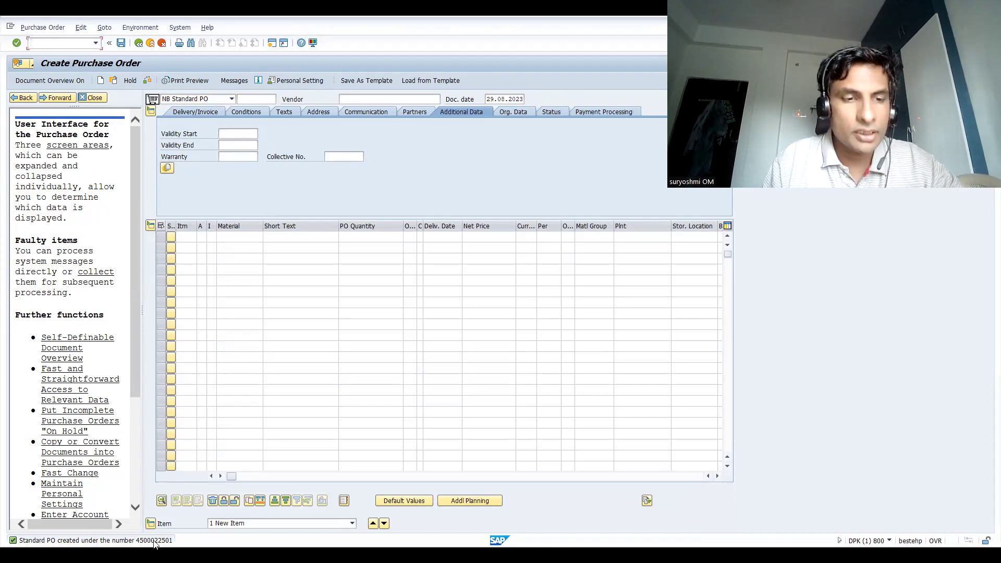
pyautogui.click(288, 348)
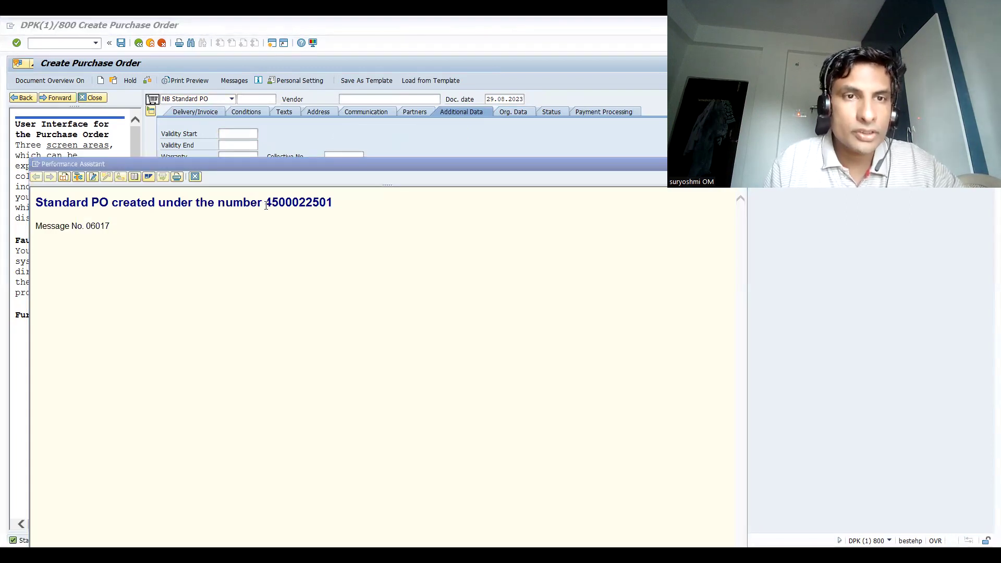
pyautogui.moveTo(265, 203); pyautogui.dragTo(333, 203)
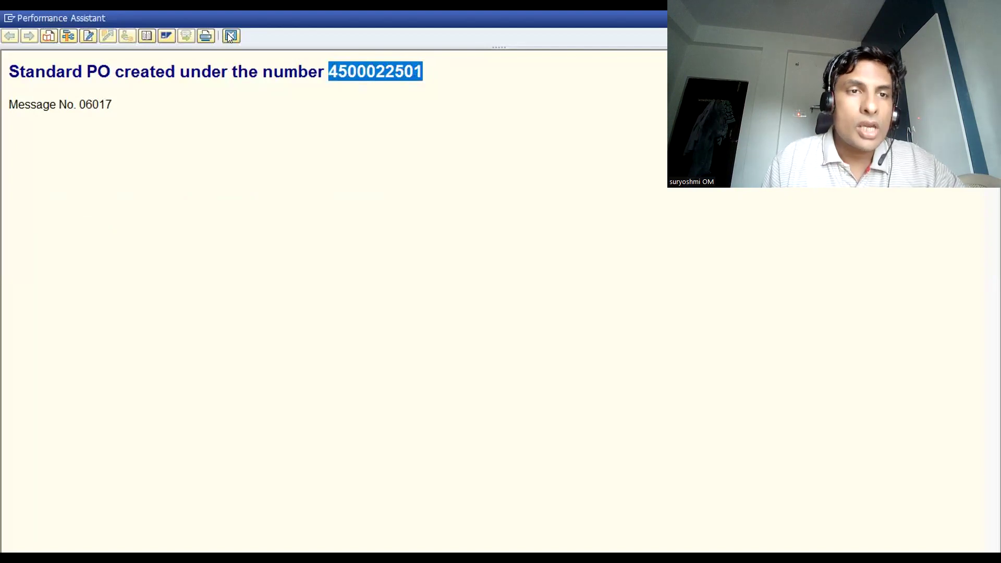
pyautogui.click(224, 31)
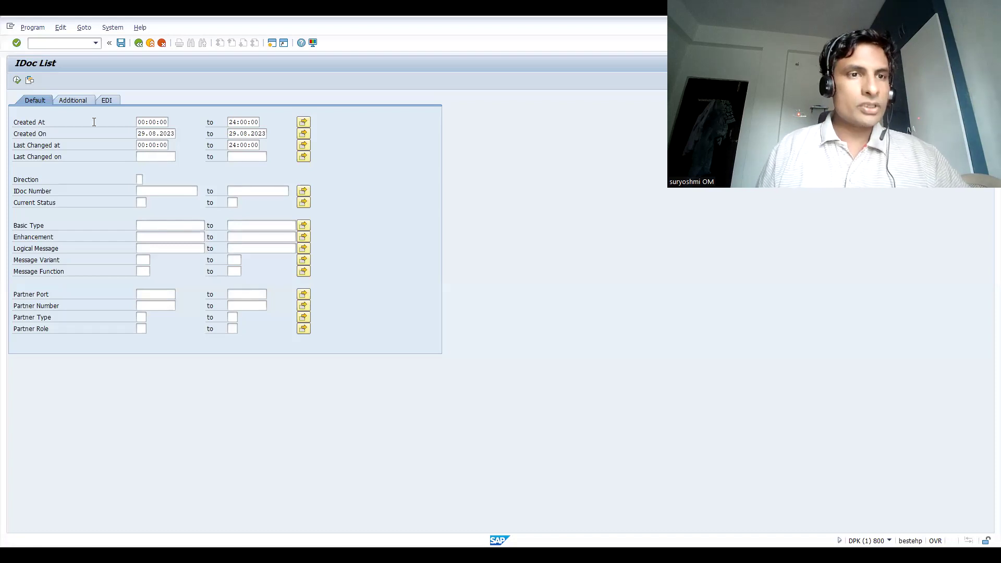
# Step: Execute the WE02 IDoc search for 29.08.2023 with the current selection criteria
pyautogui.click(158, 305)
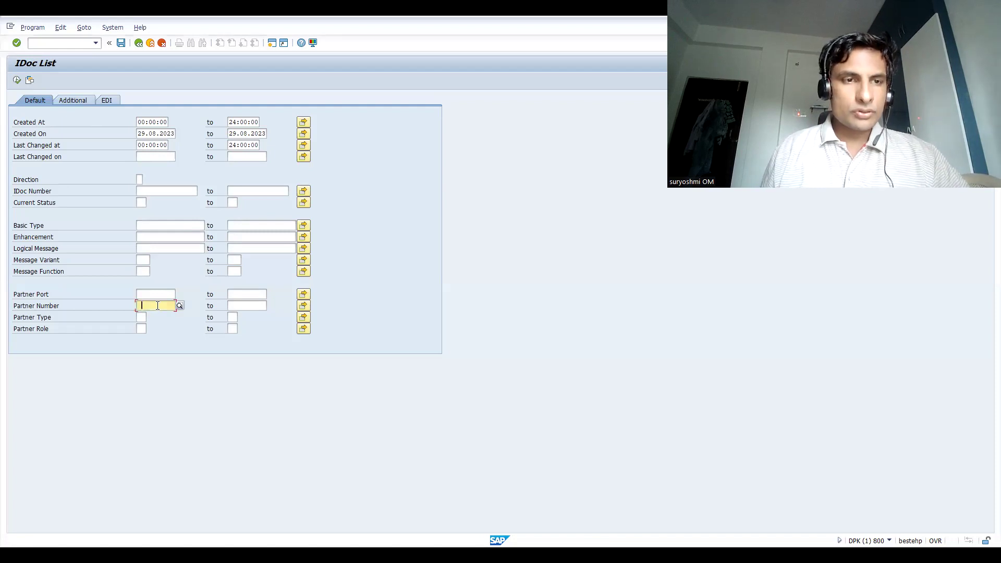
pyautogui.press('Down')
pyautogui.press('Up')
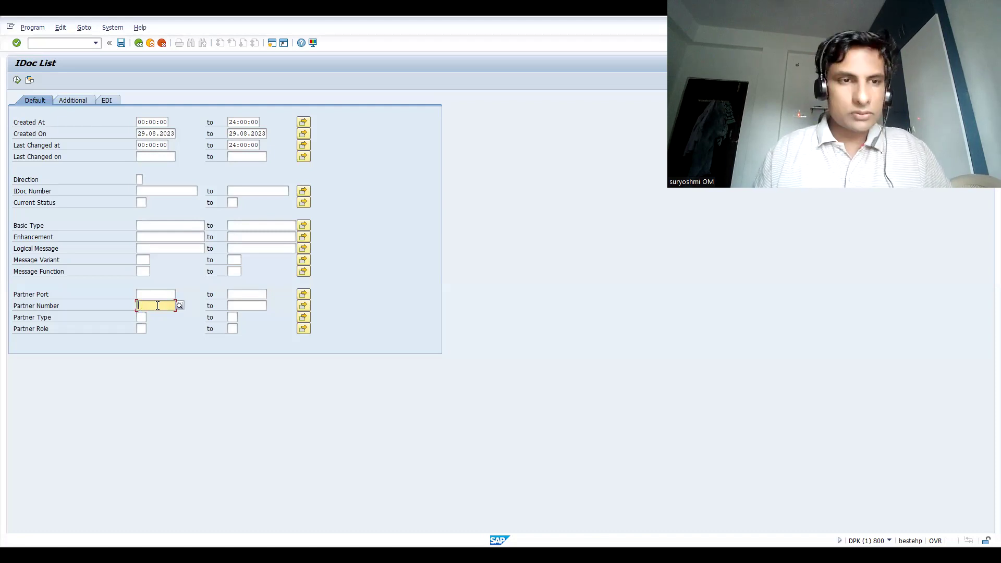
pyautogui.click(18, 80)
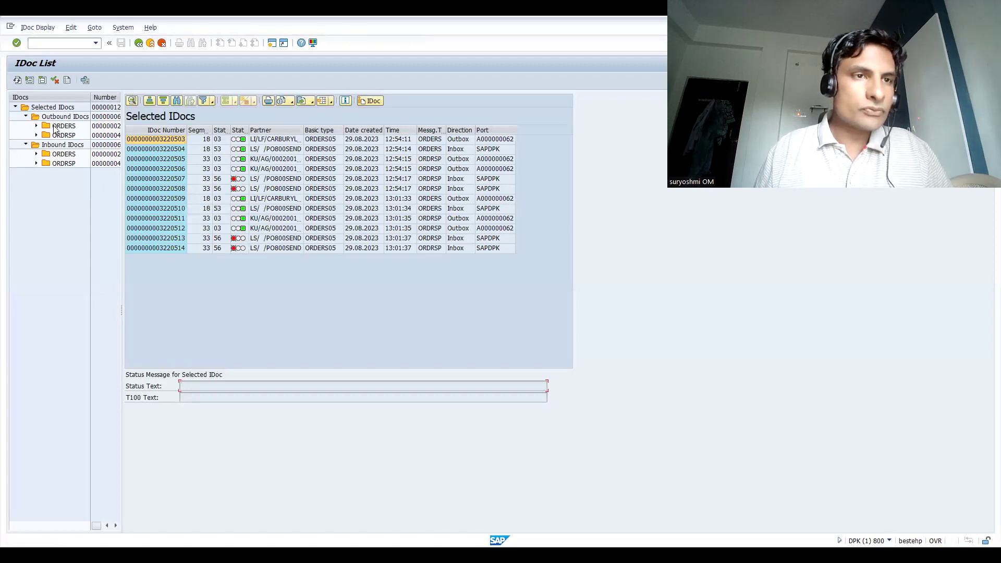
pyautogui.click(58, 126)
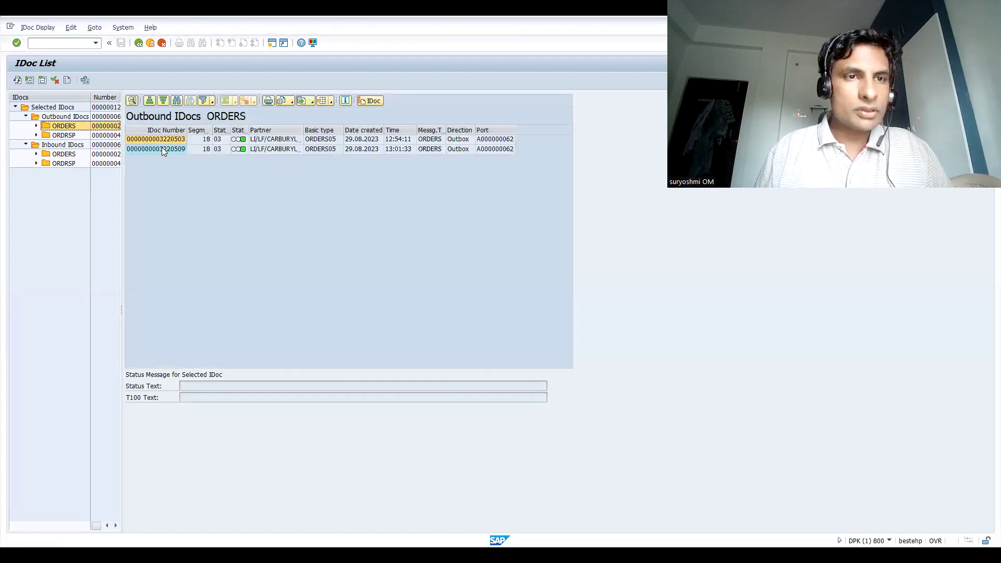
pyautogui.click(162, 149)
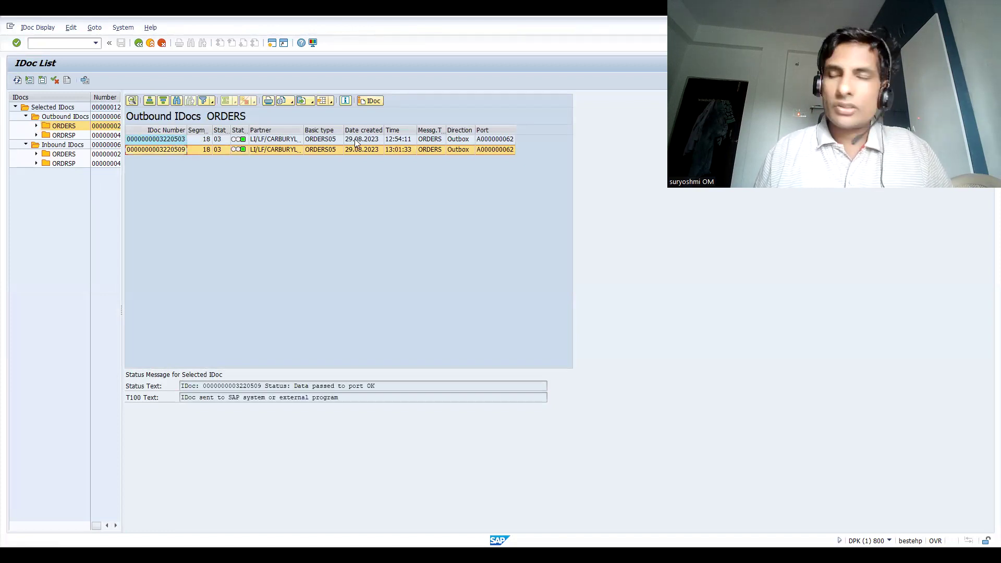
pyautogui.doubleClick(161, 151)
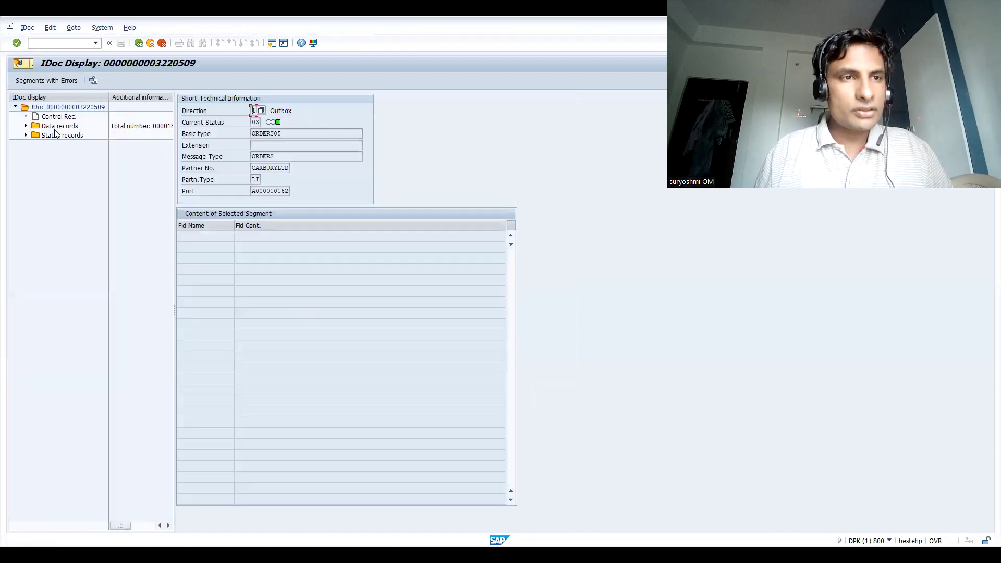
pyautogui.click(26, 127)
pyautogui.click(26, 275)
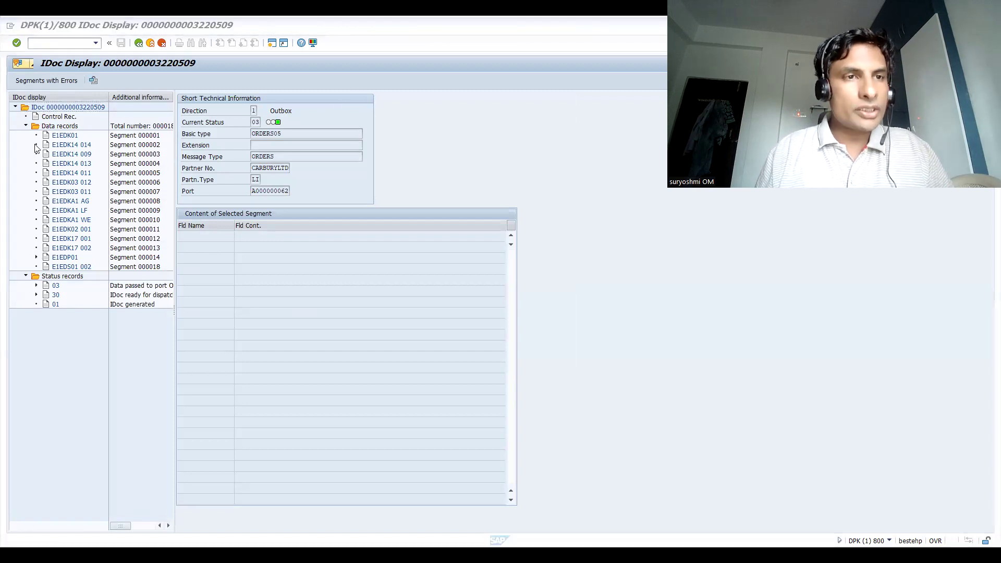
# Step: Review the control record's Partner, Typinfo and Techn. info tabs, then return to the segment tree
pyautogui.doubleClick(59, 117)
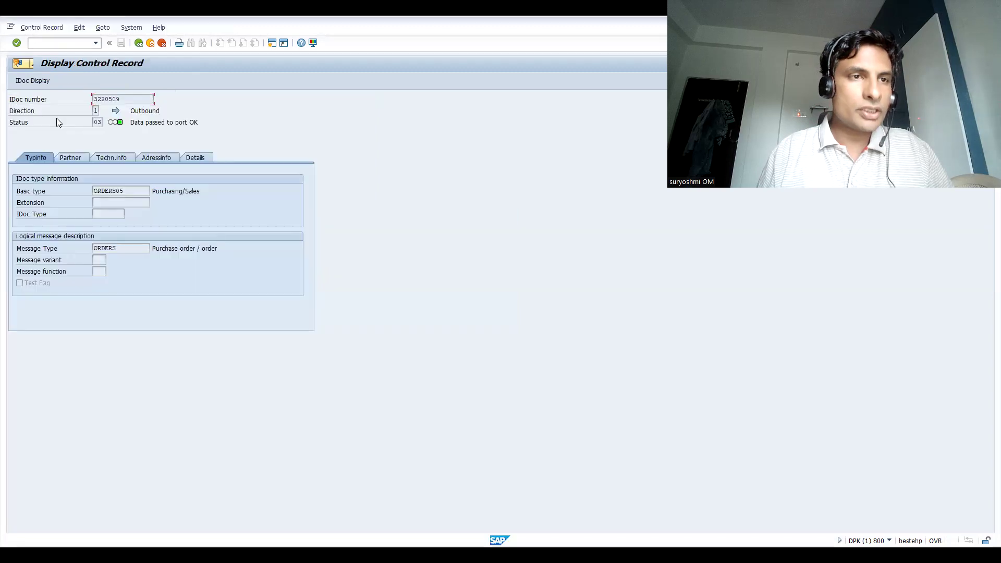
pyautogui.click(69, 158)
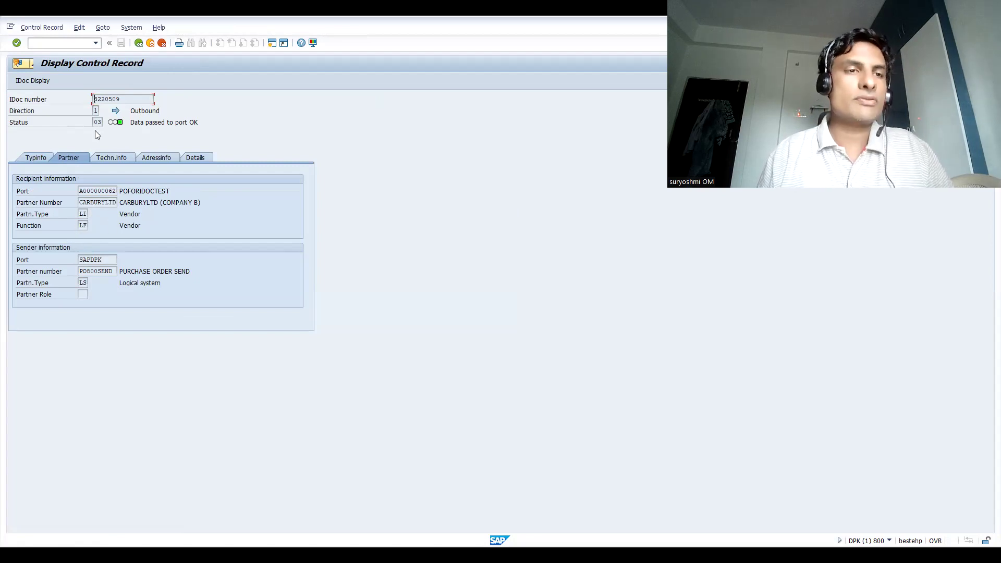
pyautogui.click(41, 158)
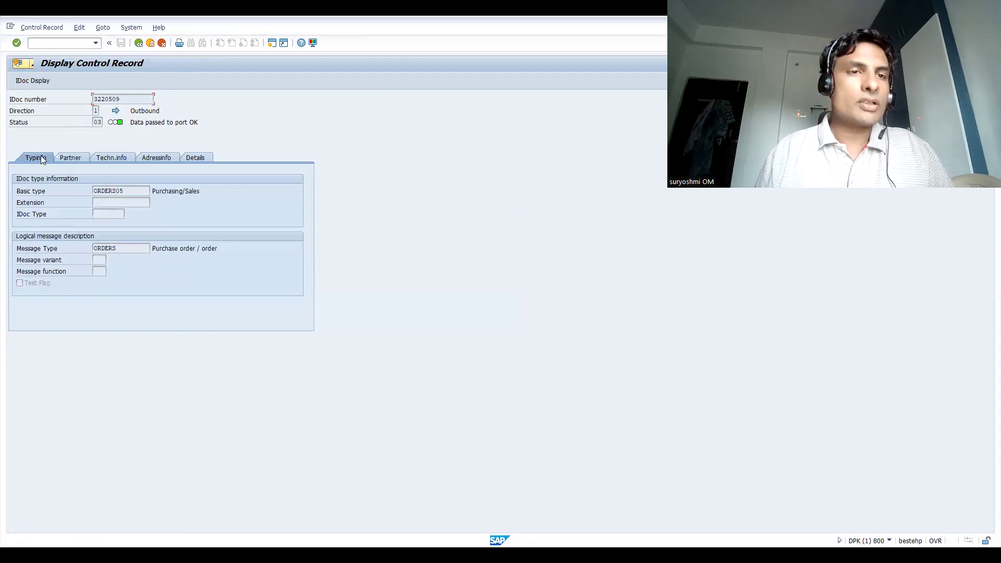
pyautogui.click(113, 159)
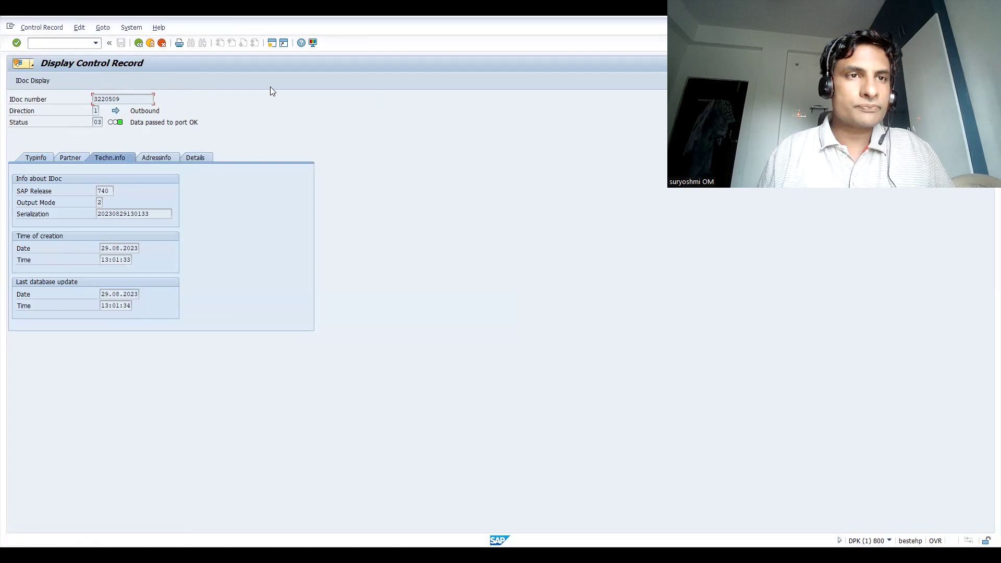
pyautogui.click(144, 44)
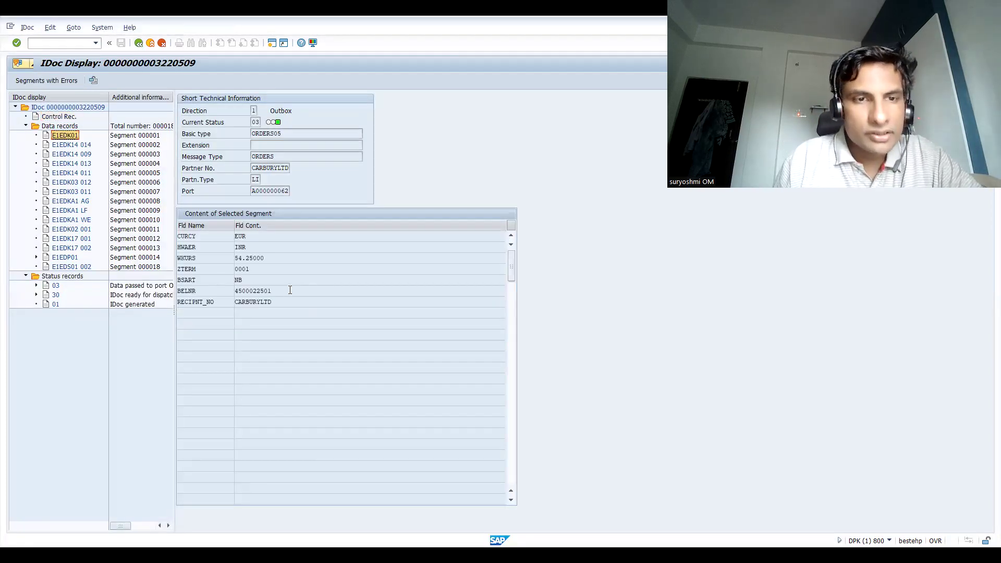
# Step: Mark the BELNR PO number and view the E1EDK14 and E1EDKA1 AG, LF, WE segments
pyautogui.doubleClick(256, 291)
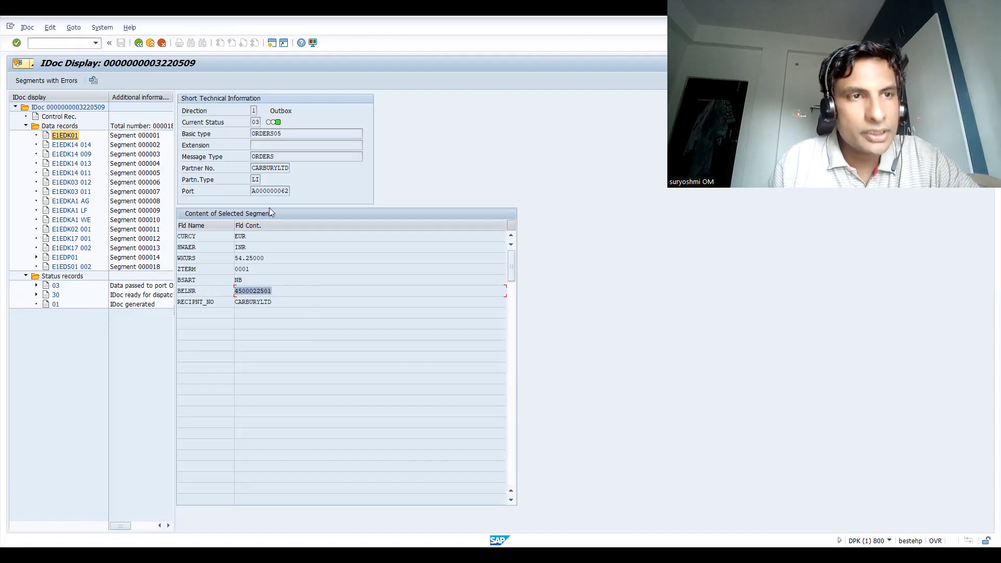
pyautogui.click(71, 145)
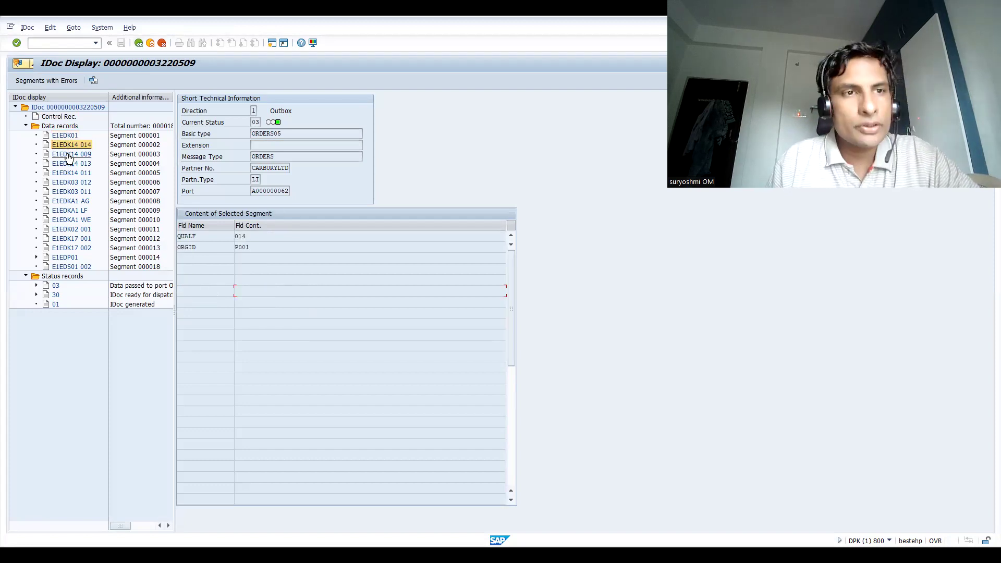
pyautogui.click(68, 154)
pyautogui.click(69, 164)
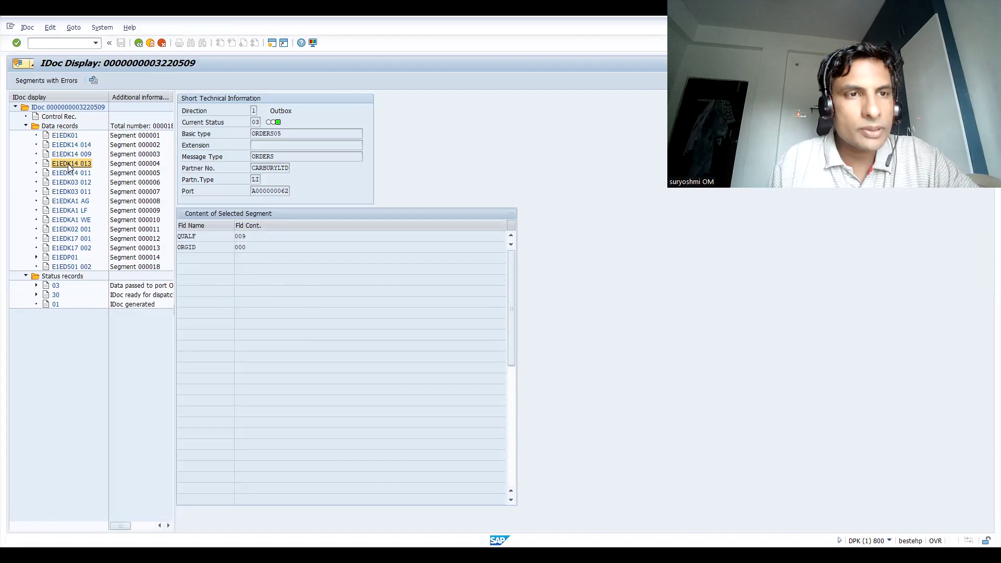
pyautogui.click(68, 171)
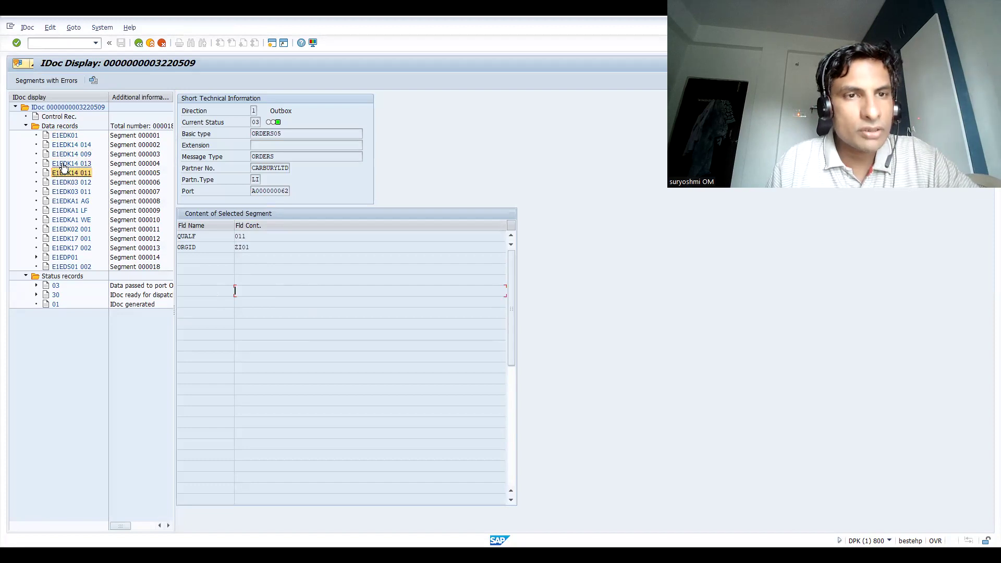
pyautogui.click(63, 165)
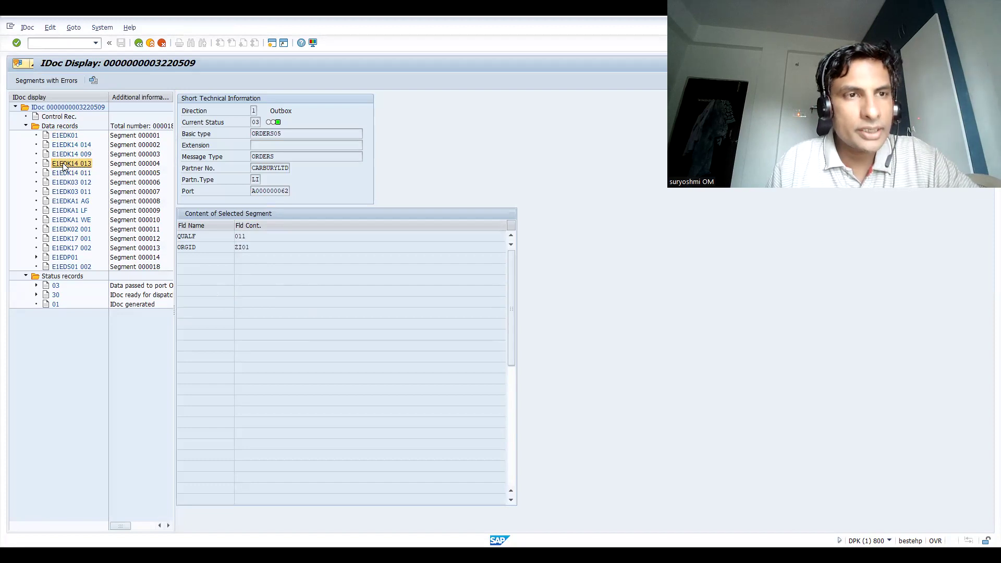
pyautogui.click(68, 211)
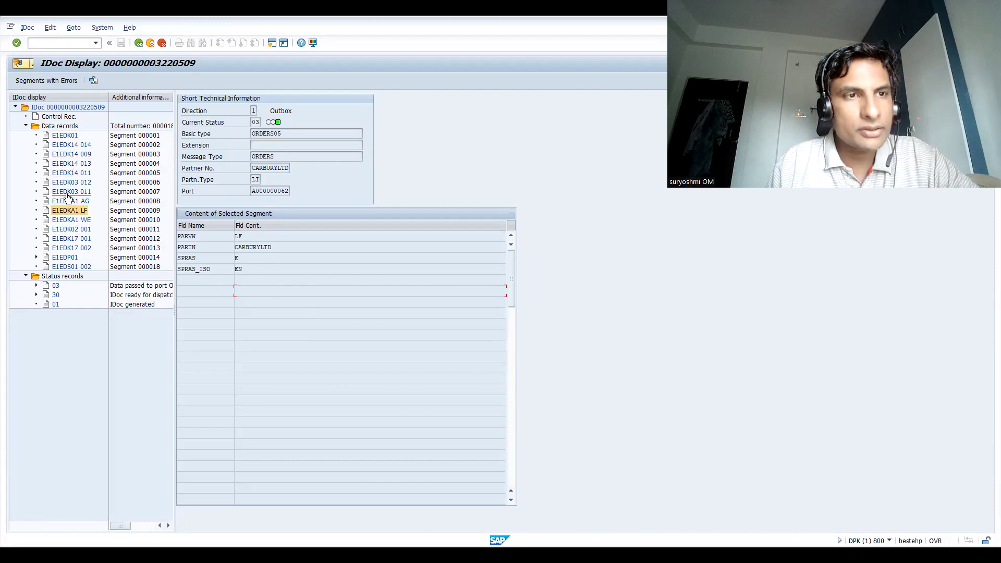
pyautogui.click(68, 201)
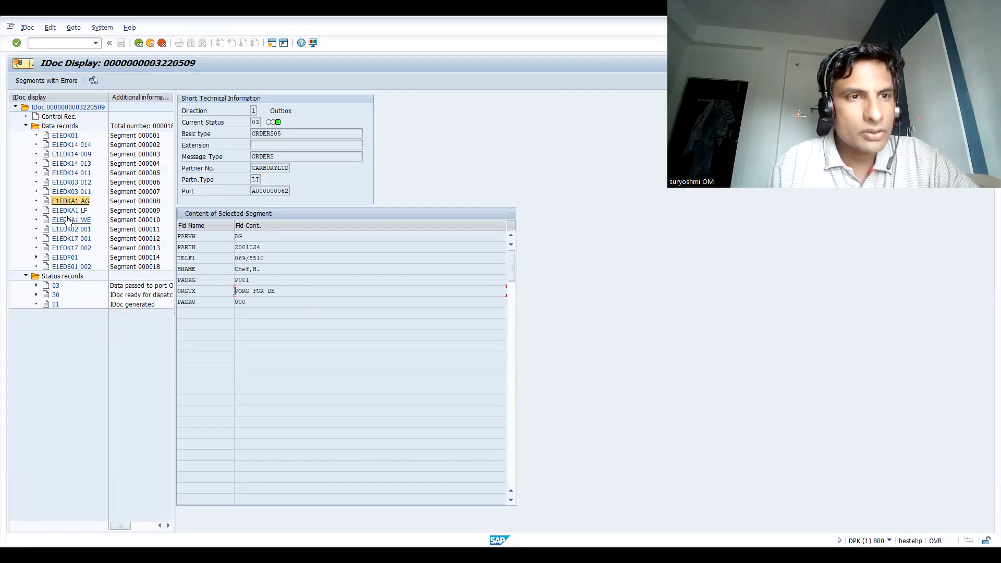
pyautogui.click(67, 221)
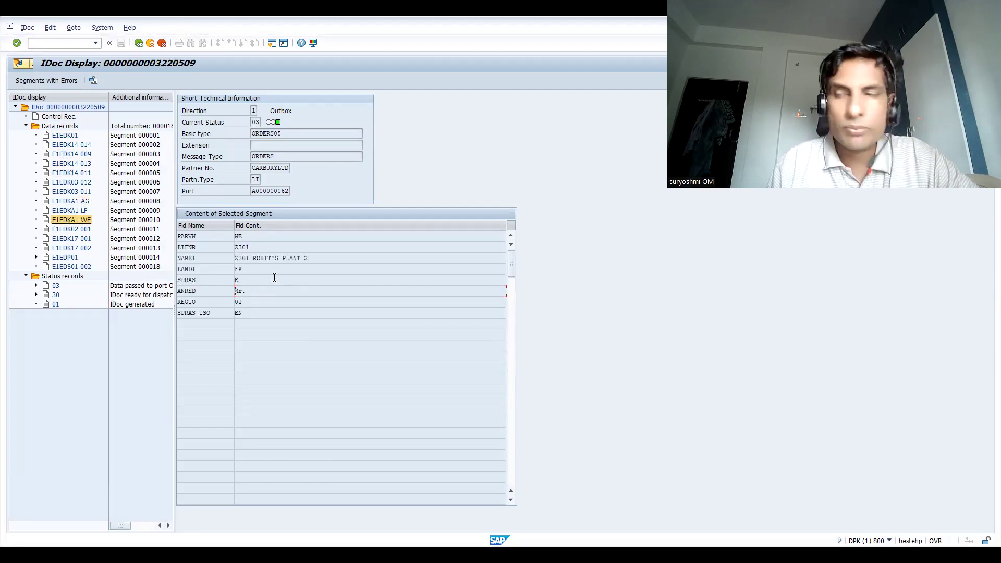
# Step: Check E1EDK02 001 order date 20230829 and the E1EDK17 001/002 FOB Hamburg terms
pyautogui.click(64, 231)
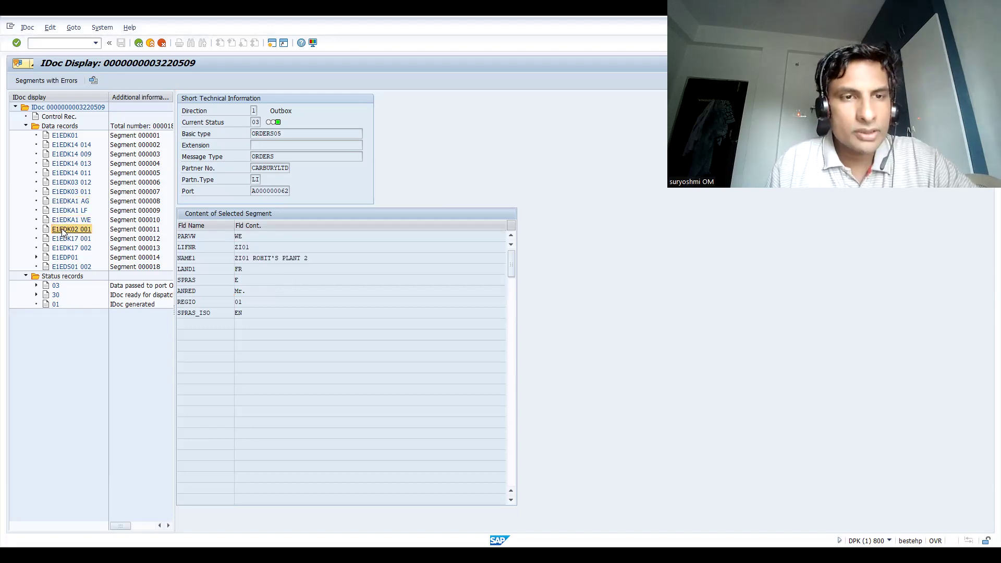
pyautogui.click(63, 240)
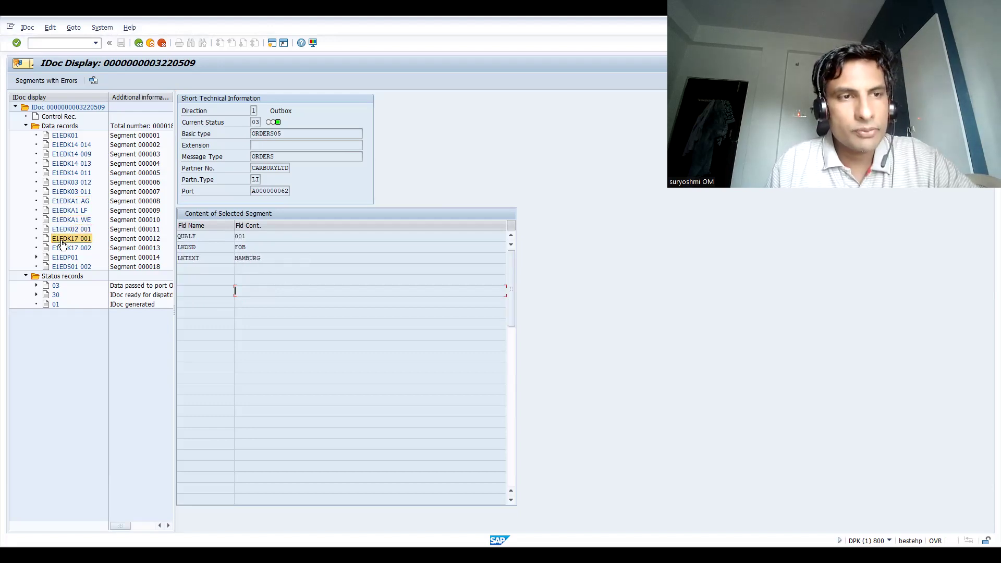
pyautogui.click(67, 229)
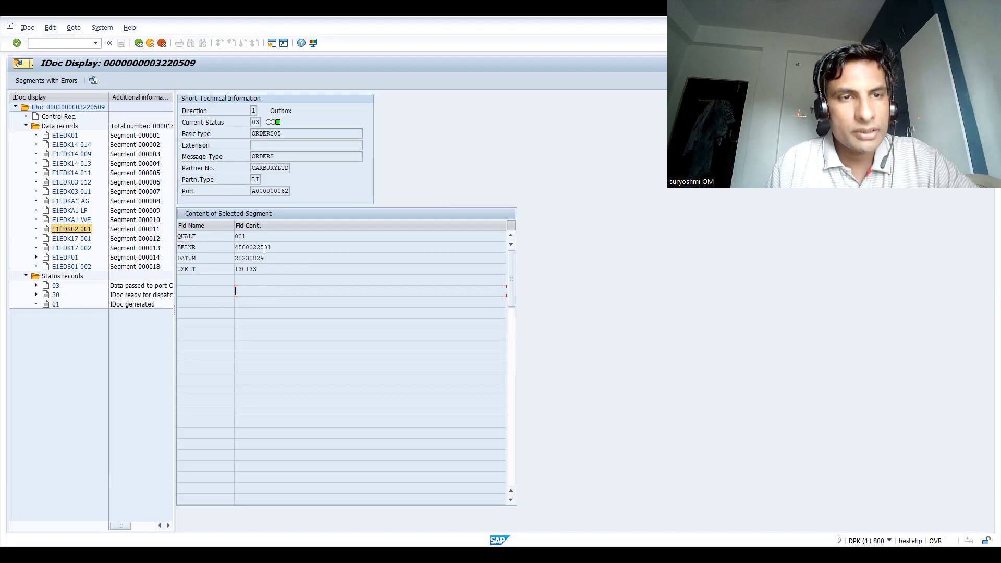
pyautogui.doubleClick(269, 259)
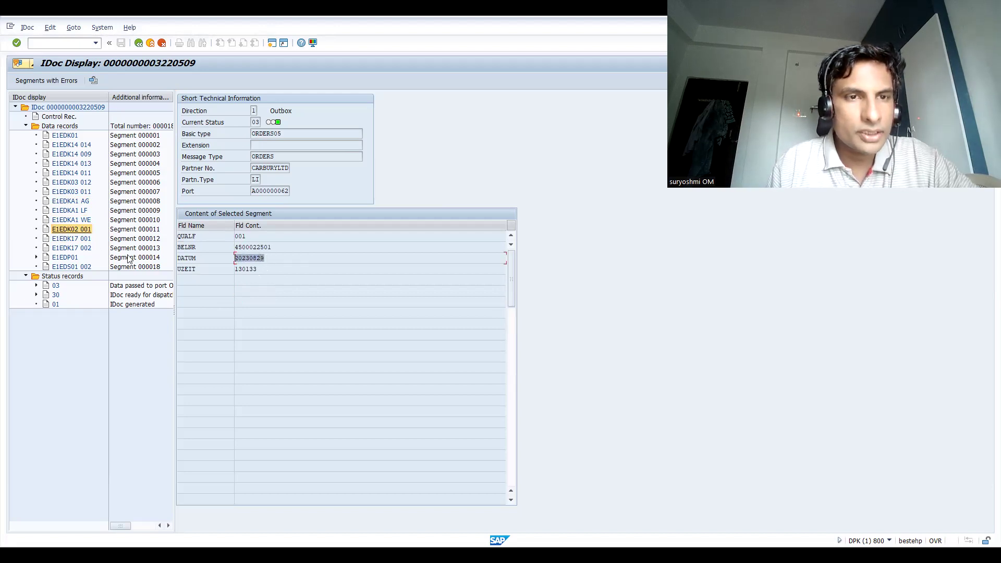
pyautogui.click(70, 240)
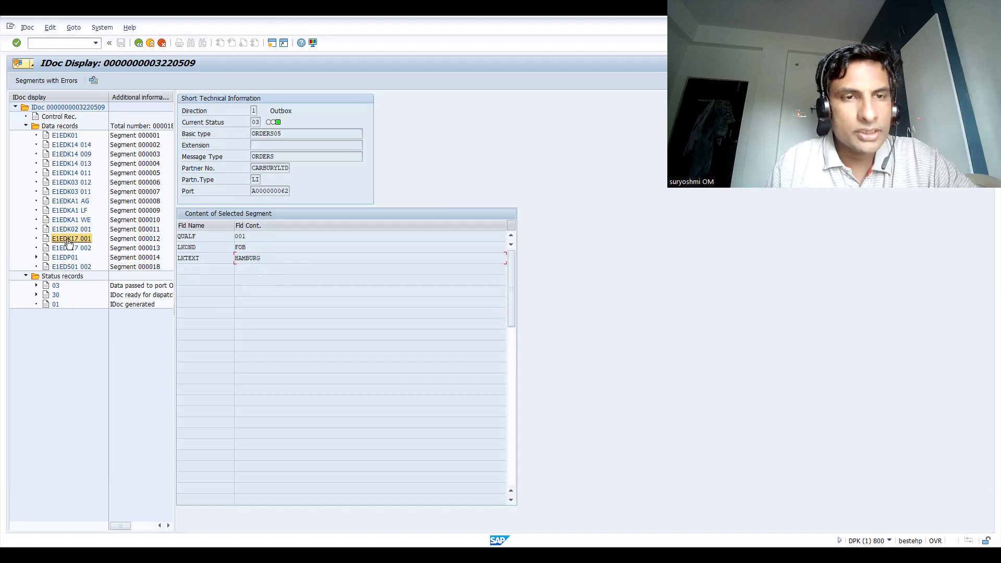
pyautogui.click(71, 248)
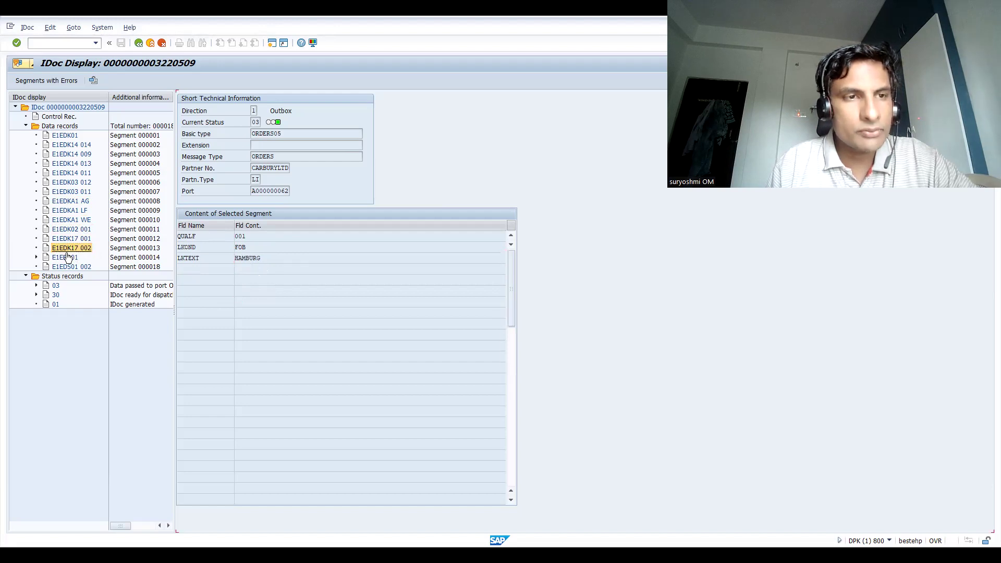
# Step: Inspect item E1EDP01 and status 03, noting partner type LI, ORDERS and ORDERS05, then go back
pyautogui.click(65, 257)
pyautogui.click(36, 258)
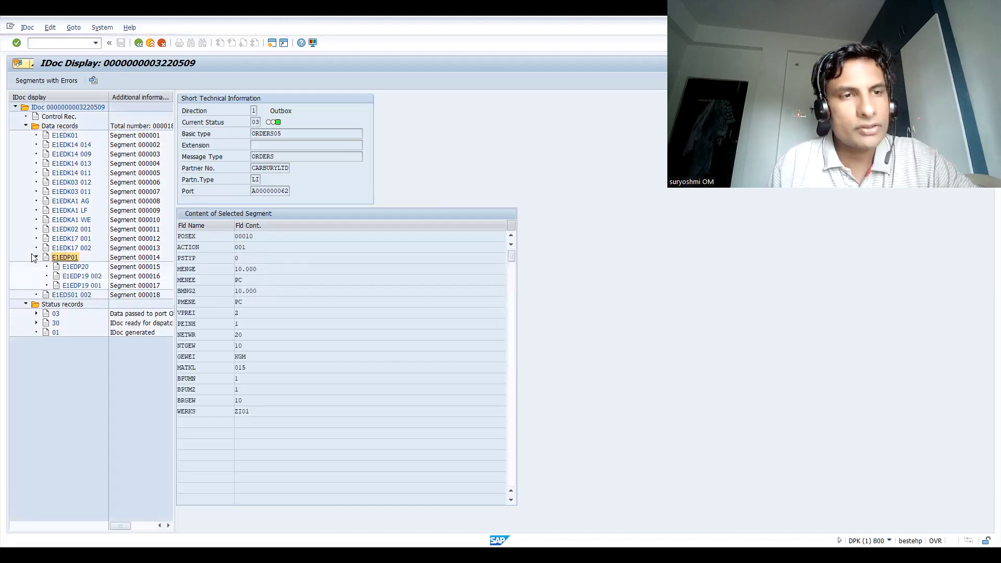
pyautogui.click(36, 313)
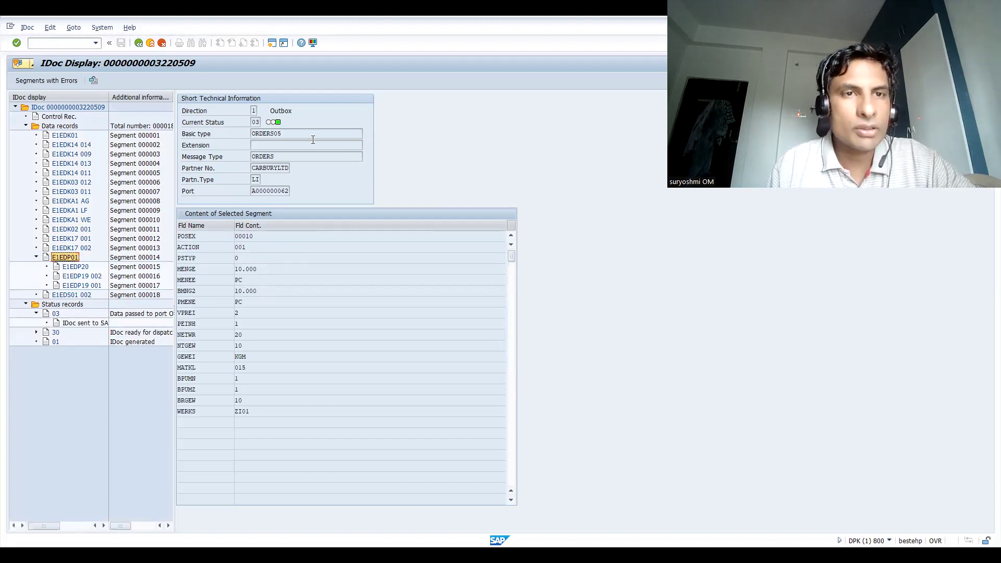
pyautogui.click(261, 180)
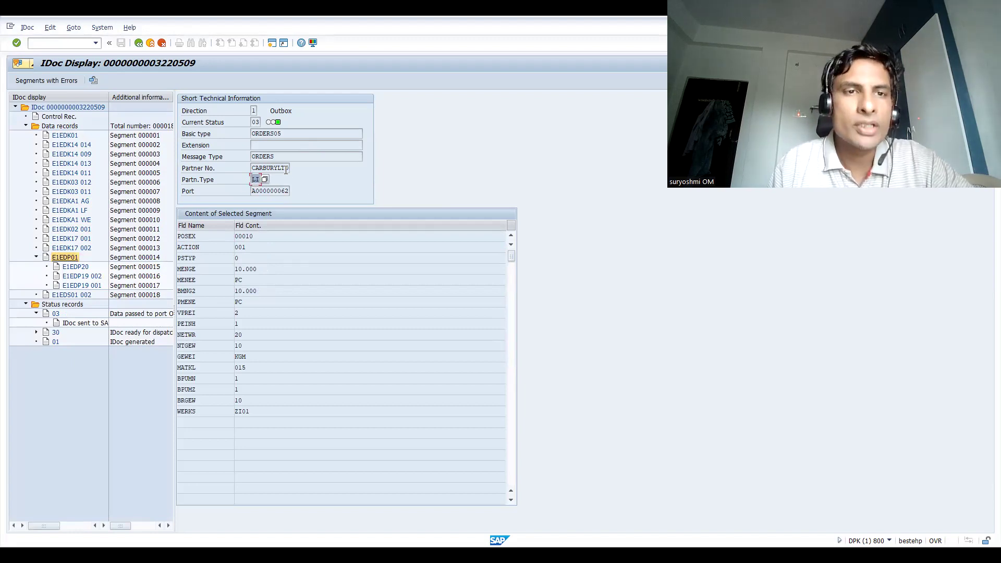
pyautogui.click(278, 153)
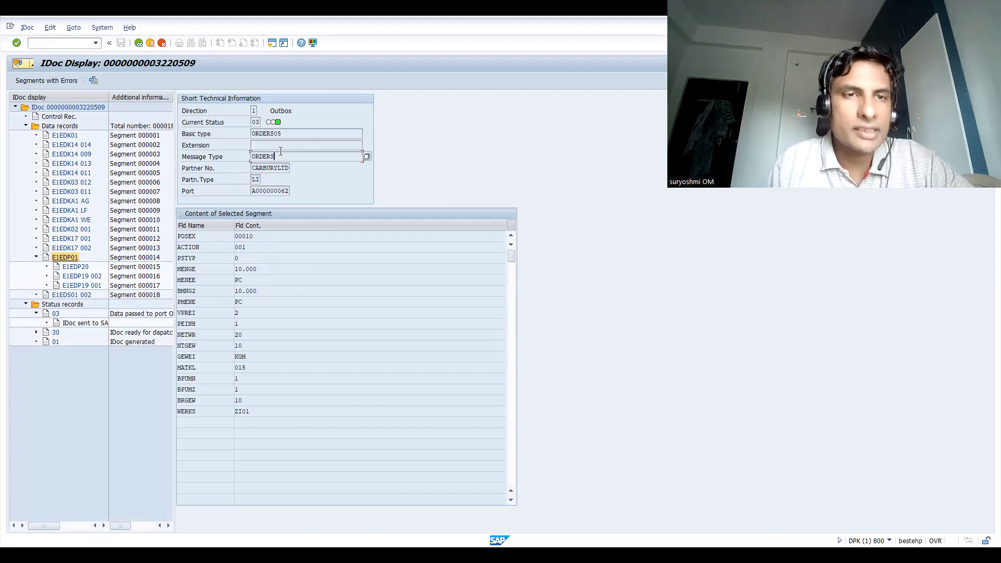
pyautogui.click(296, 133)
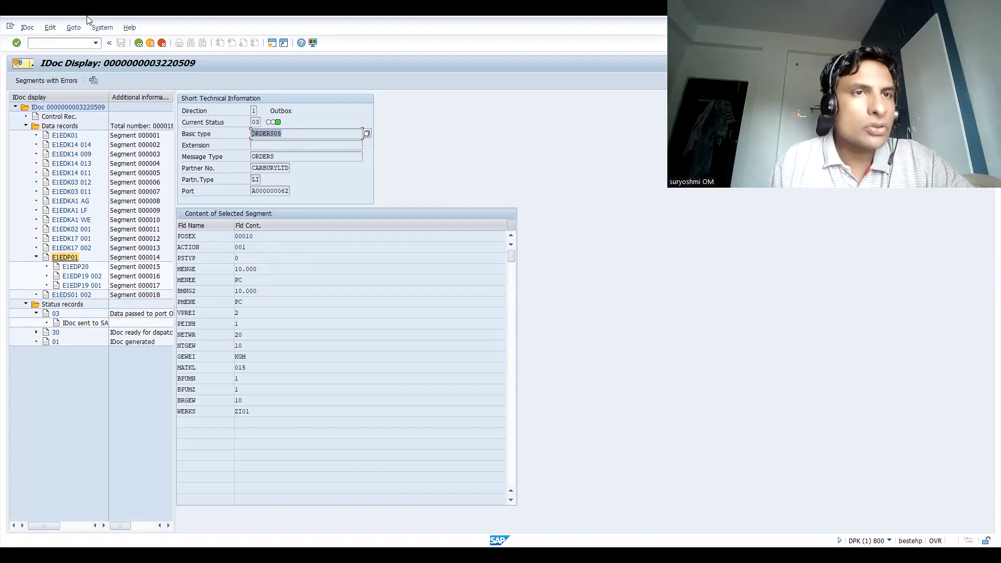
pyautogui.click(138, 43)
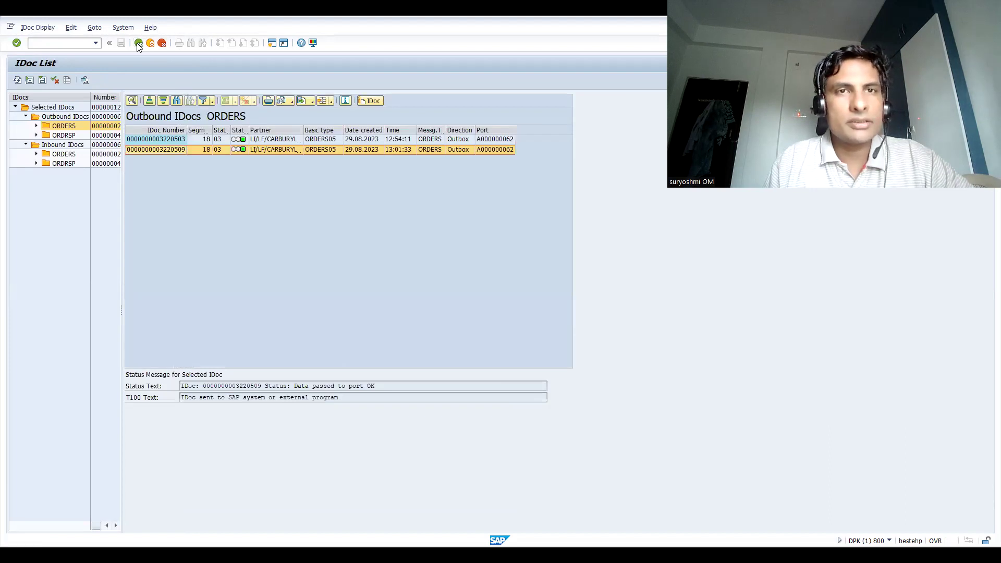
# Step: Go back from the outbound IDoc list to the WE02 selection screen
pyautogui.click(139, 43)
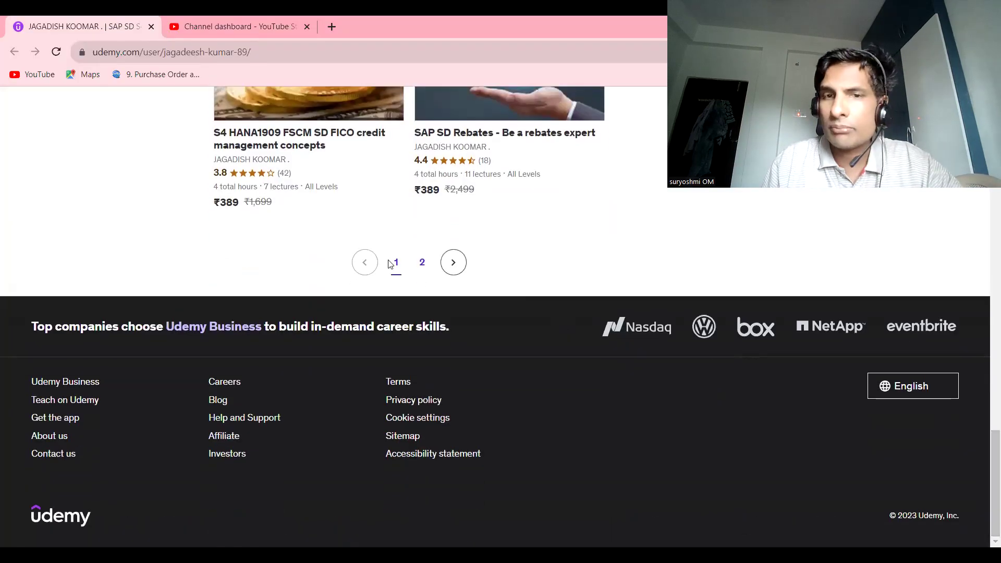
# Step: Open page 2 of the course list and scroll to 'Realtime idoc training for sap consultants'
pyautogui.click(426, 263)
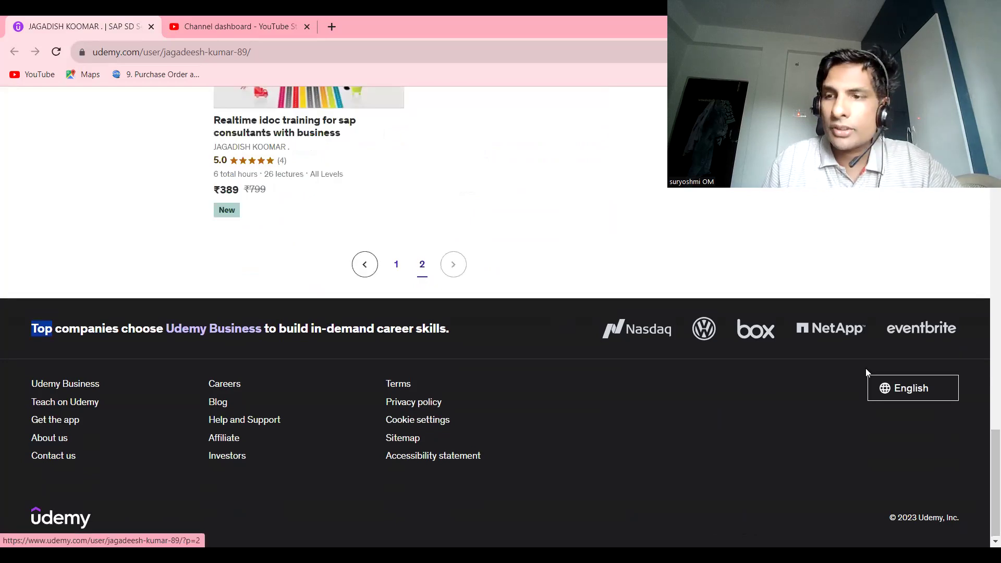
pyautogui.moveTo(995, 459); pyautogui.dragTo(994, 409)
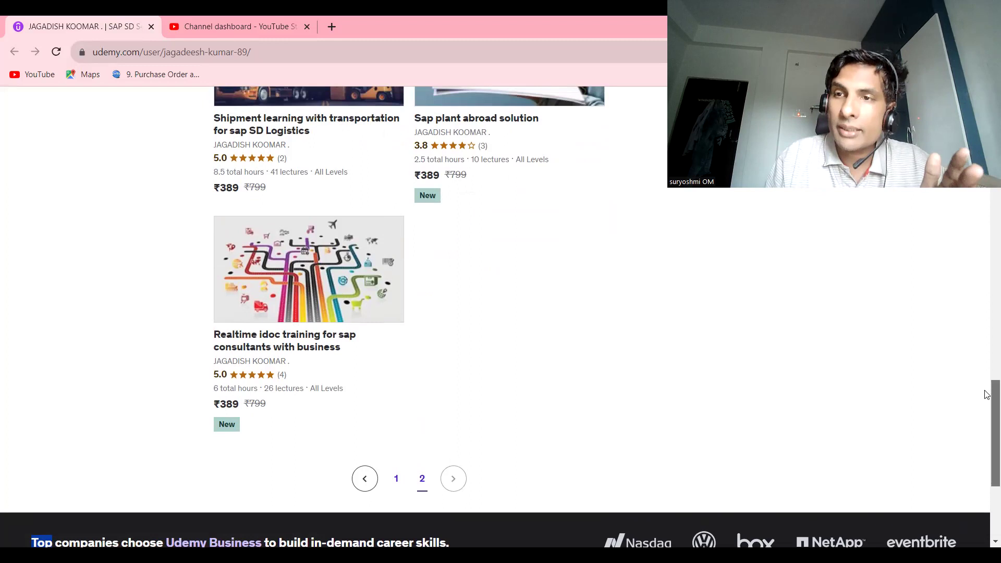
pyautogui.moveTo(989, 393)
pyautogui.mouseDown()
pyautogui.moveTo(987, 342)
pyautogui.moveTo(987, 374)
pyautogui.mouseUp()
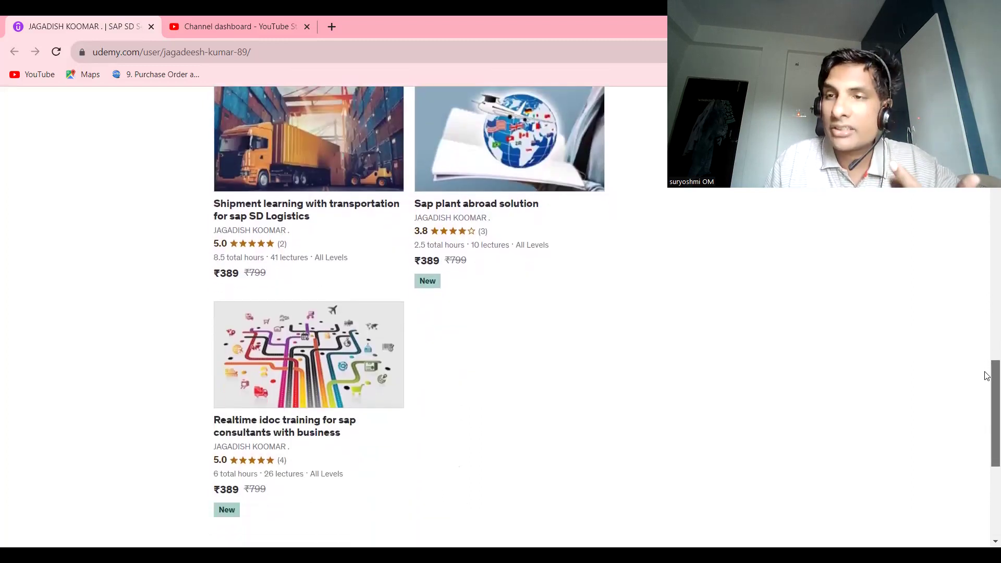
pyautogui.moveTo(990, 373)
pyautogui.mouseDown()
pyautogui.moveTo(986, 358)
pyautogui.moveTo(985, 376)
pyautogui.mouseUp()
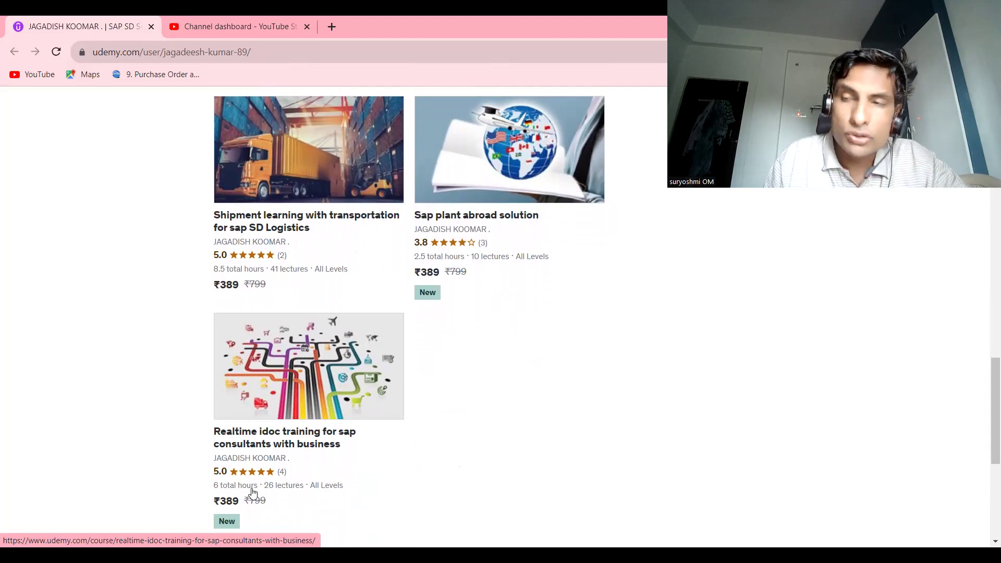
pyautogui.moveTo(988, 437); pyautogui.dragTo(987, 389)
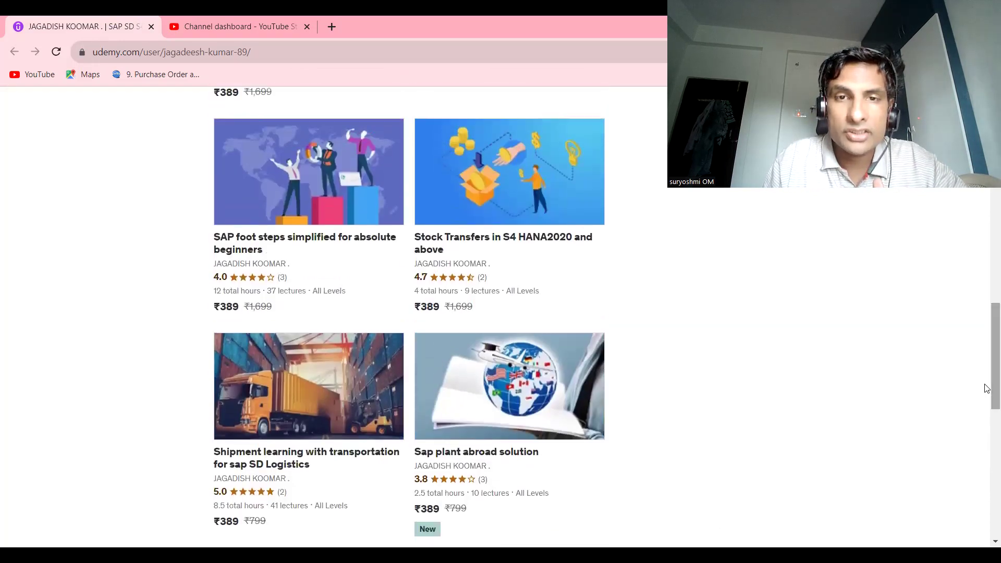
pyautogui.moveTo(990, 339); pyautogui.dragTo(987, 512)
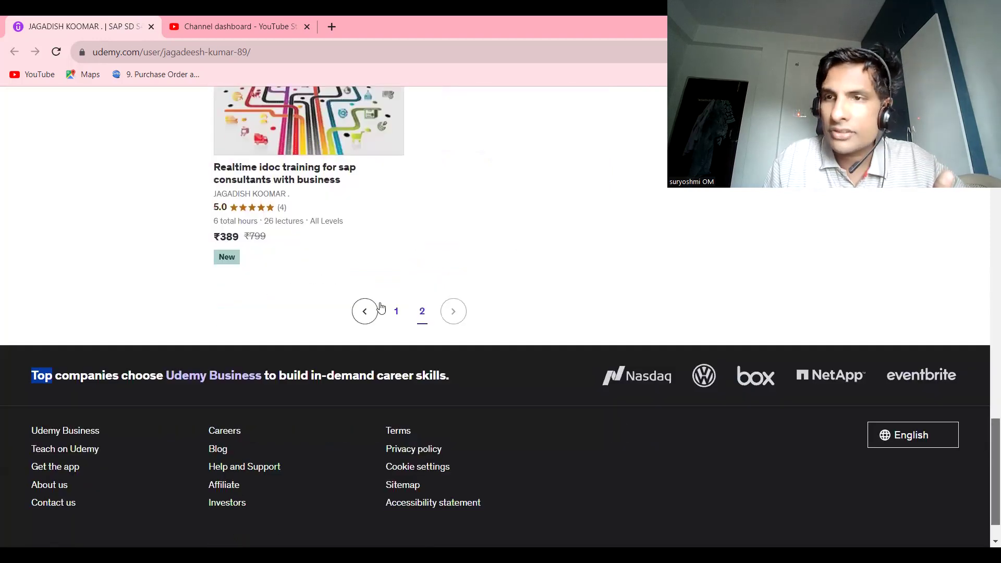
# Step: Return to course page 1 and scroll up to the About me section and My courses (19)
pyautogui.click(380, 308)
pyautogui.moveTo(987, 438); pyautogui.dragTo(621, 262)
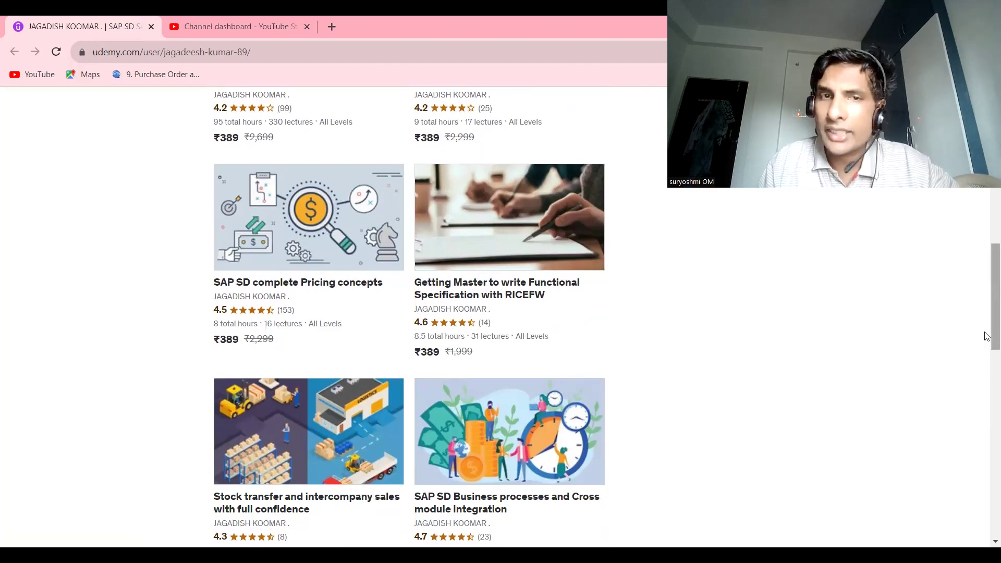
pyautogui.moveTo(987, 337); pyautogui.dragTo(987, 238)
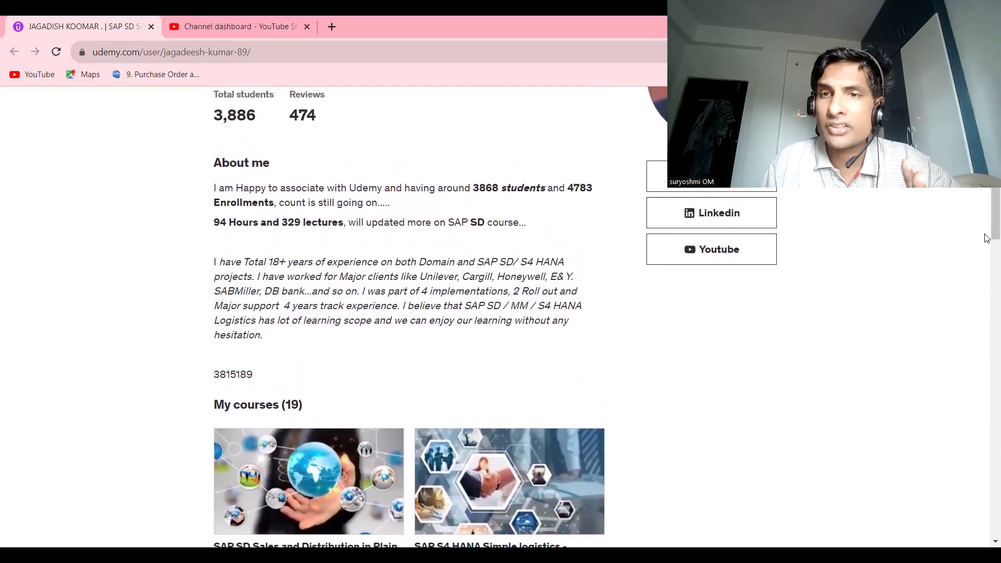